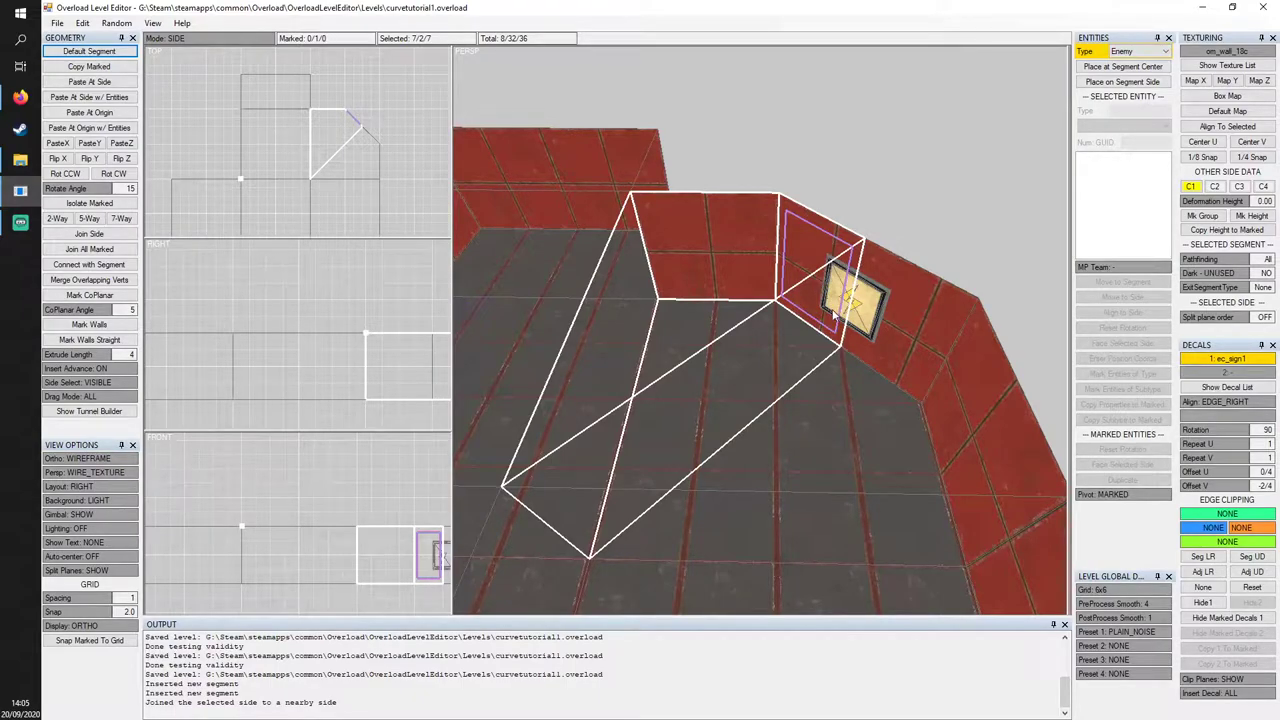
Mark the two angled corner segments between the rooms and delete them.
{"action": "mouse_move", "coordinate": [835, 322]}
{"action": "middle_mouse_down"}
{"action": "mouse_move", "coordinate": [838, 340]}
{"action": "mouse_move", "coordinate": [840, 313]}
{"action": "middle_mouse_up"}
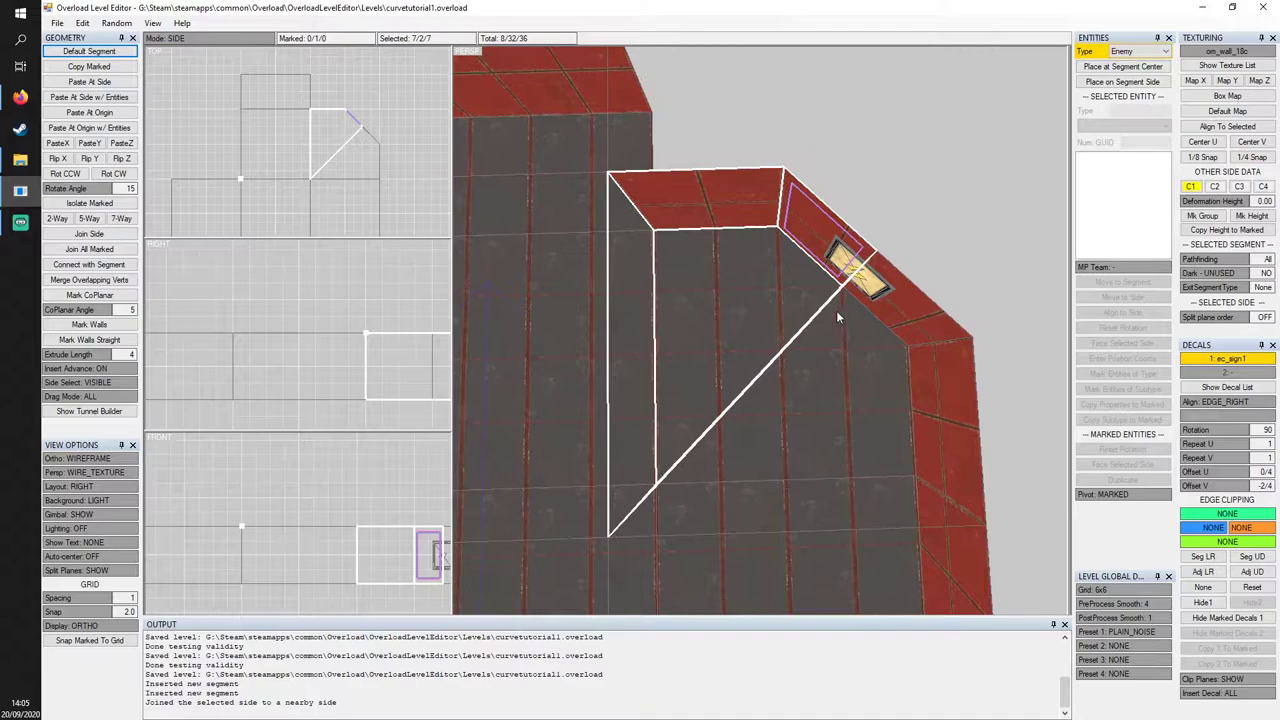
{"action": "key", "text": "1"}
{"action": "key", "text": "space"}
{"action": "left_click", "coordinate": [869, 361]}
{"action": "key", "text": "space"}
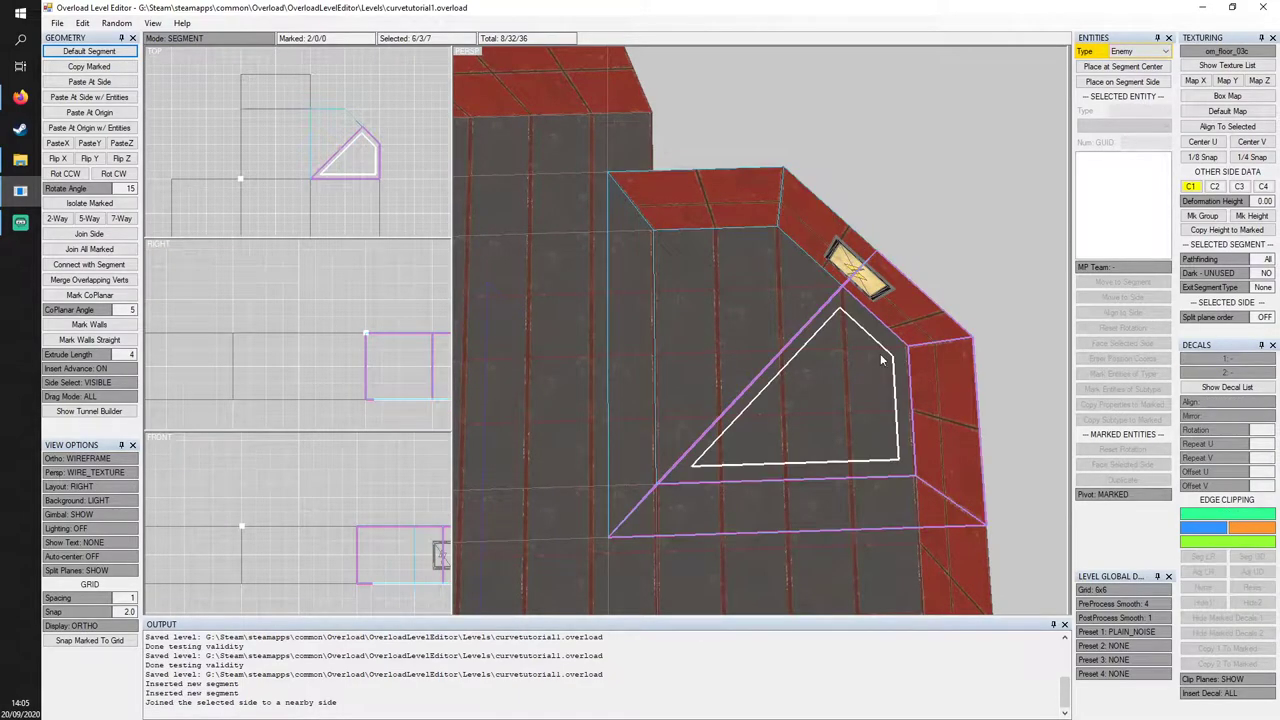
{"action": "key", "text": "Delete"}
Insert a 4-unit segment on the outer end wall of the side room.
{"action": "middle_click_drag", "start_coordinate": [744, 387], "coordinate": [700, 313]}
{"action": "right_click_drag", "start_coordinate": [698, 313], "coordinate": [753, 343]}
{"action": "left_click", "coordinate": [947, 314]}
{"action": "key", "text": "Insert"}
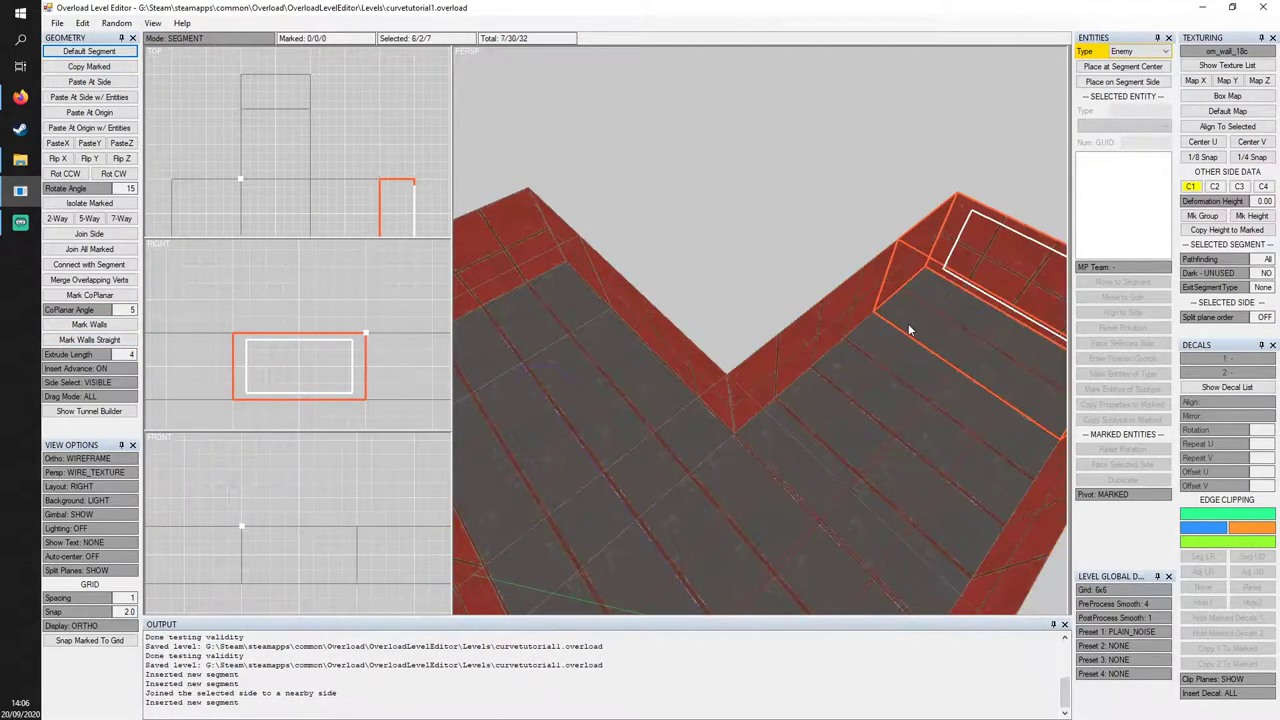
Select the end segment's side that faces the missing corner and open the Tunnel Builder.
{"action": "right_click_drag", "start_coordinate": [964, 319], "coordinate": [874, 382]}
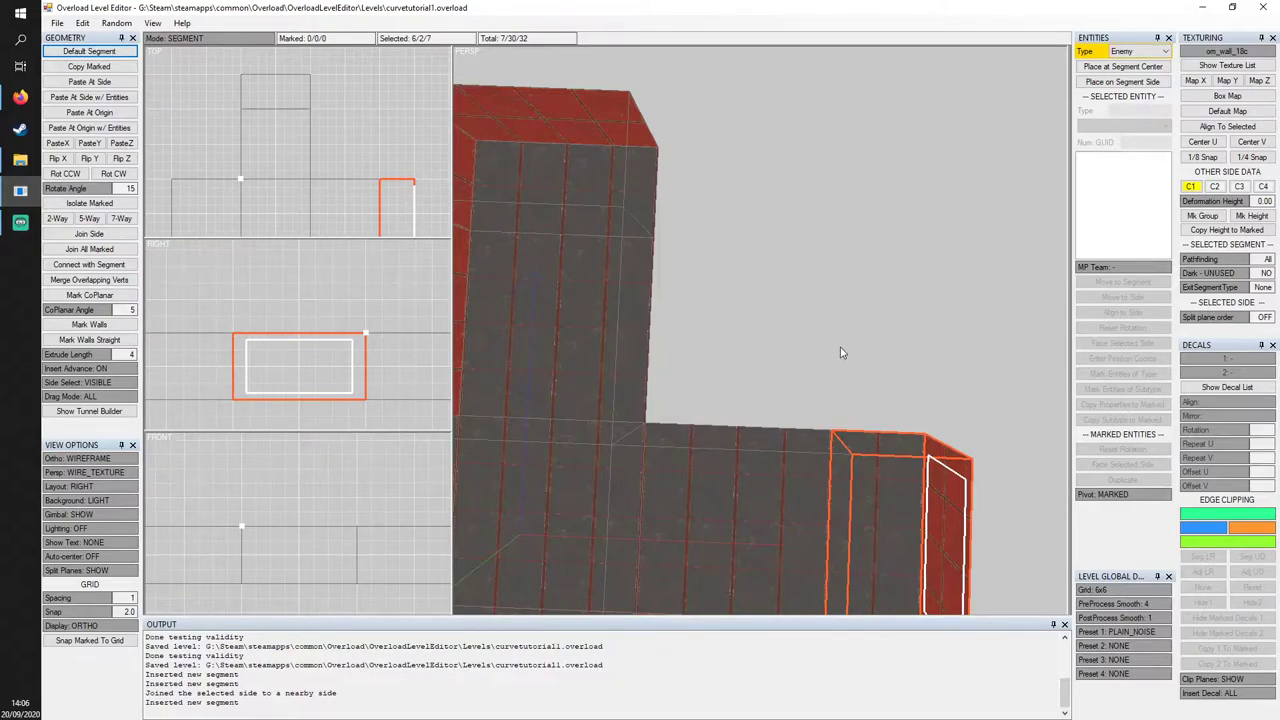
{"action": "right_click_drag", "start_coordinate": [702, 400], "coordinate": [925, 306]}
{"action": "key", "text": "2"}
{"action": "left_click", "coordinate": [654, 356]}
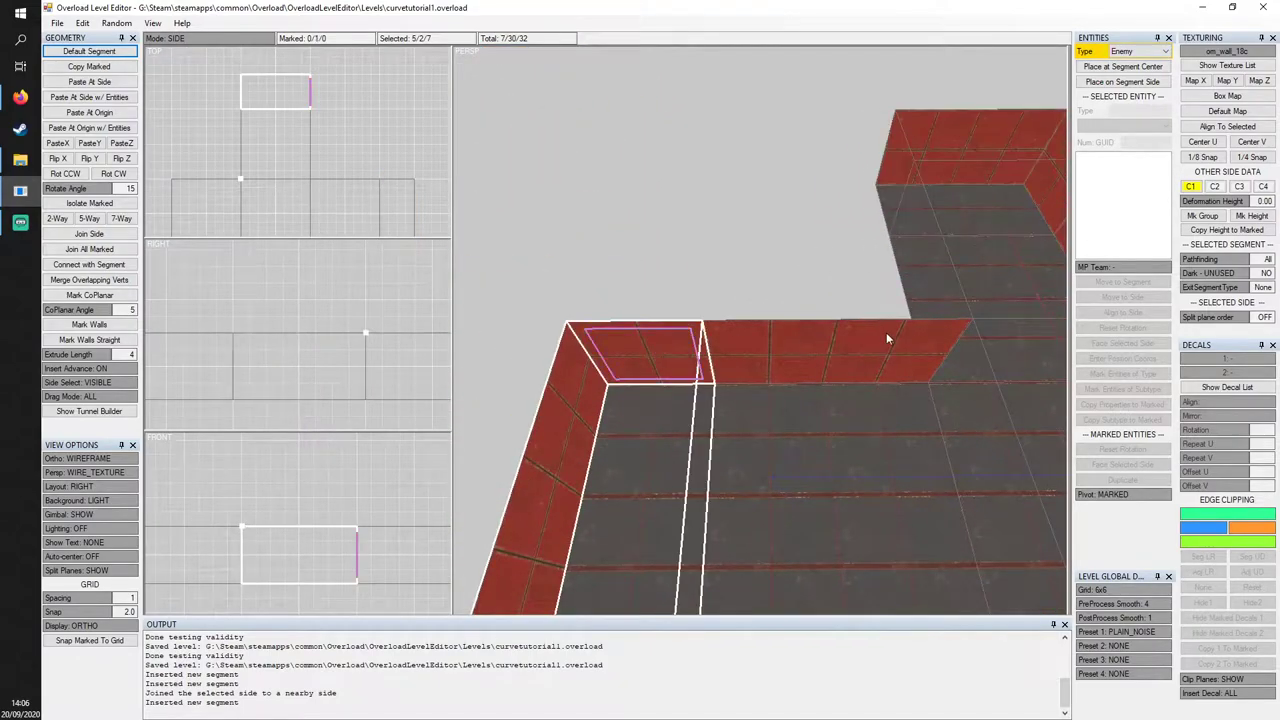
{"action": "left_click", "coordinate": [89, 411]}
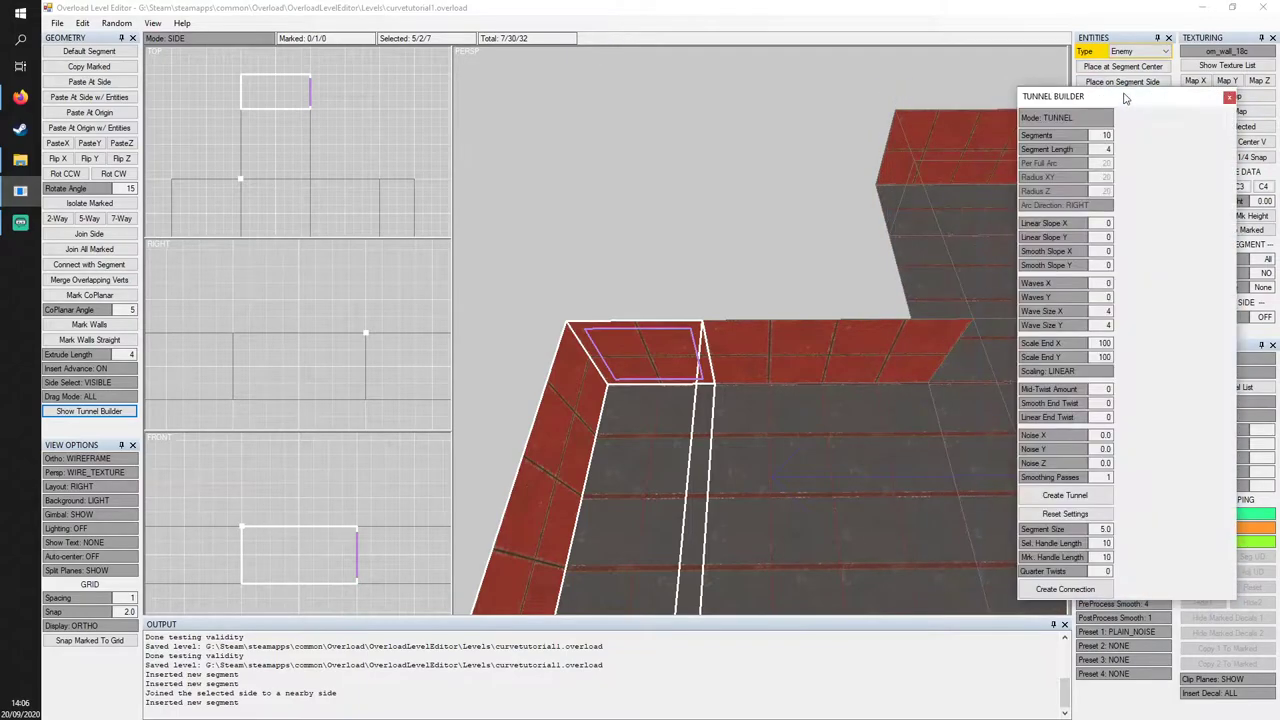
Switch the Tunnel Builder to ARC mode and set Per Full Arc to 40.
{"action": "middle_click_drag", "start_coordinate": [908, 308], "coordinate": [761, 404]}
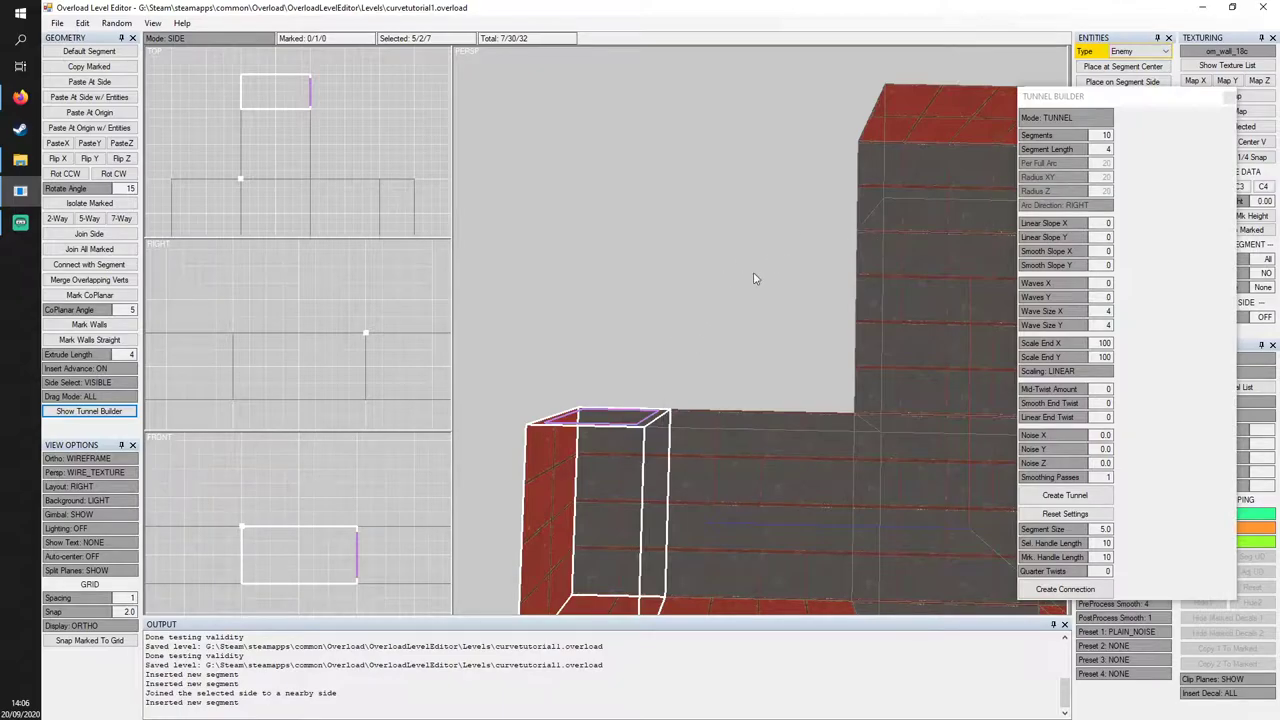
{"action": "middle_click_drag", "start_coordinate": [740, 376], "coordinate": [776, 359]}
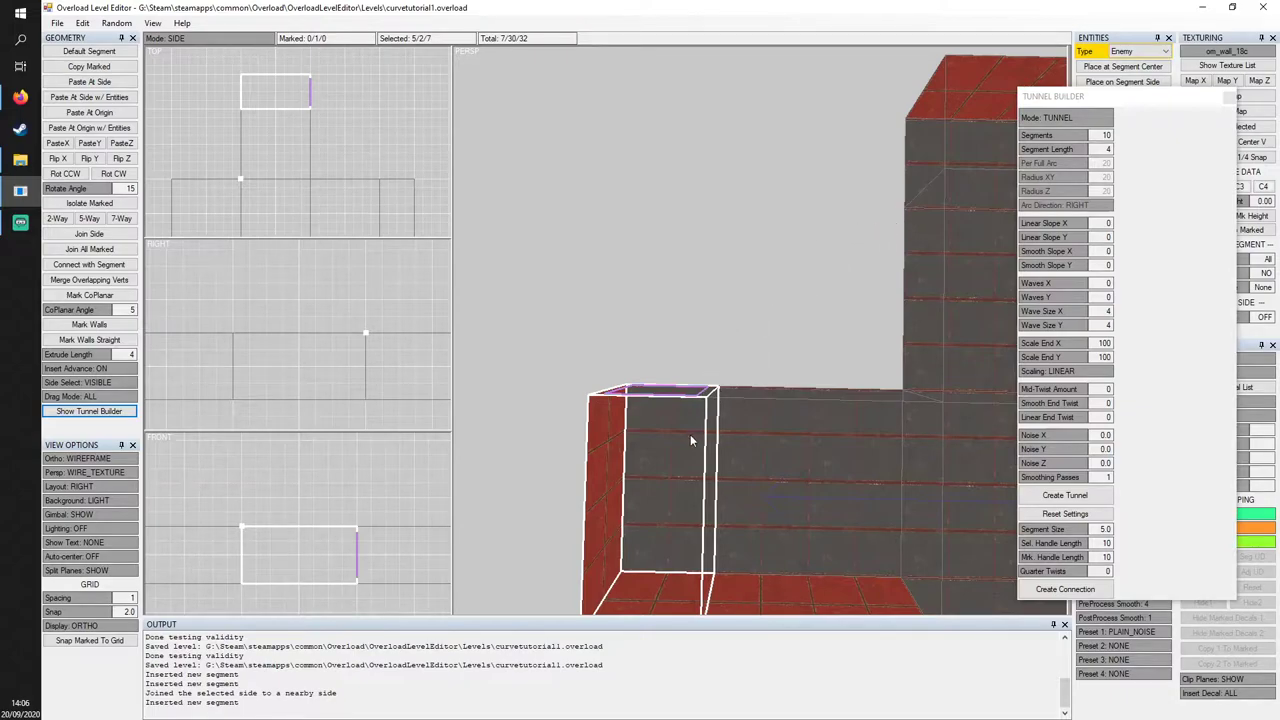
{"action": "left_click_drag", "start_coordinate": [1115, 108], "coordinate": [1133, 174]}
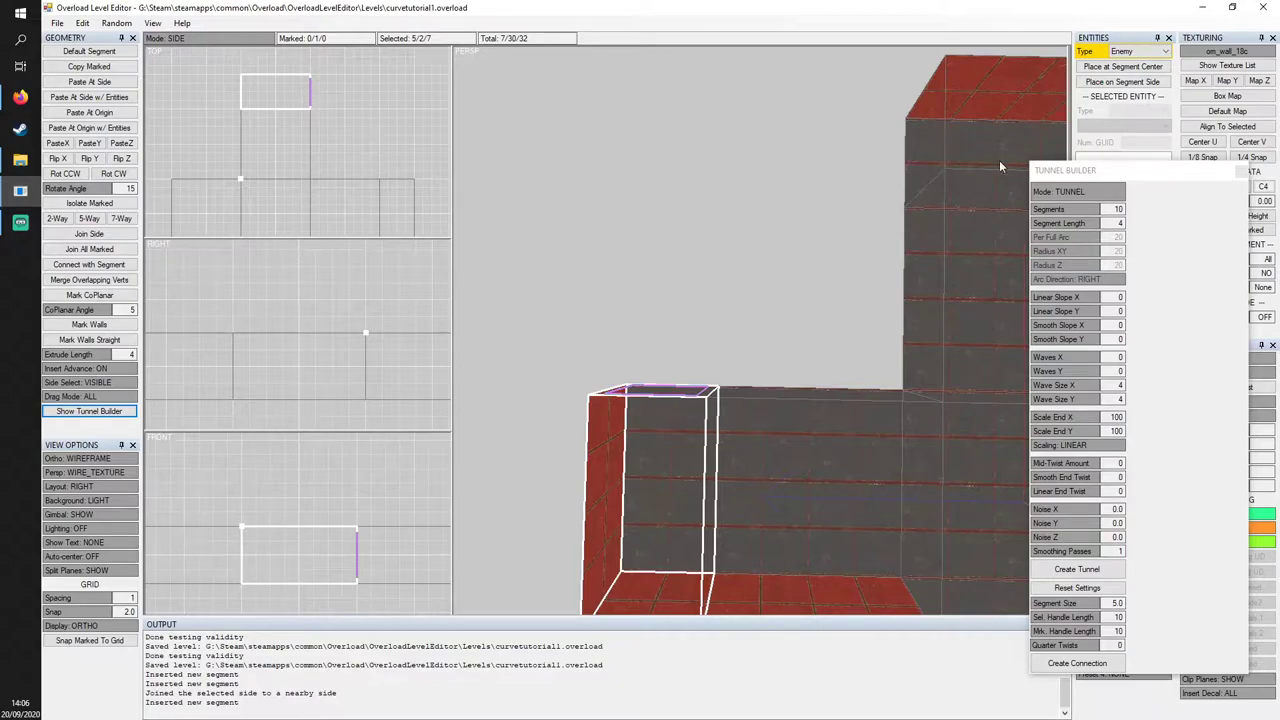
{"action": "left_click", "coordinate": [1091, 192]}
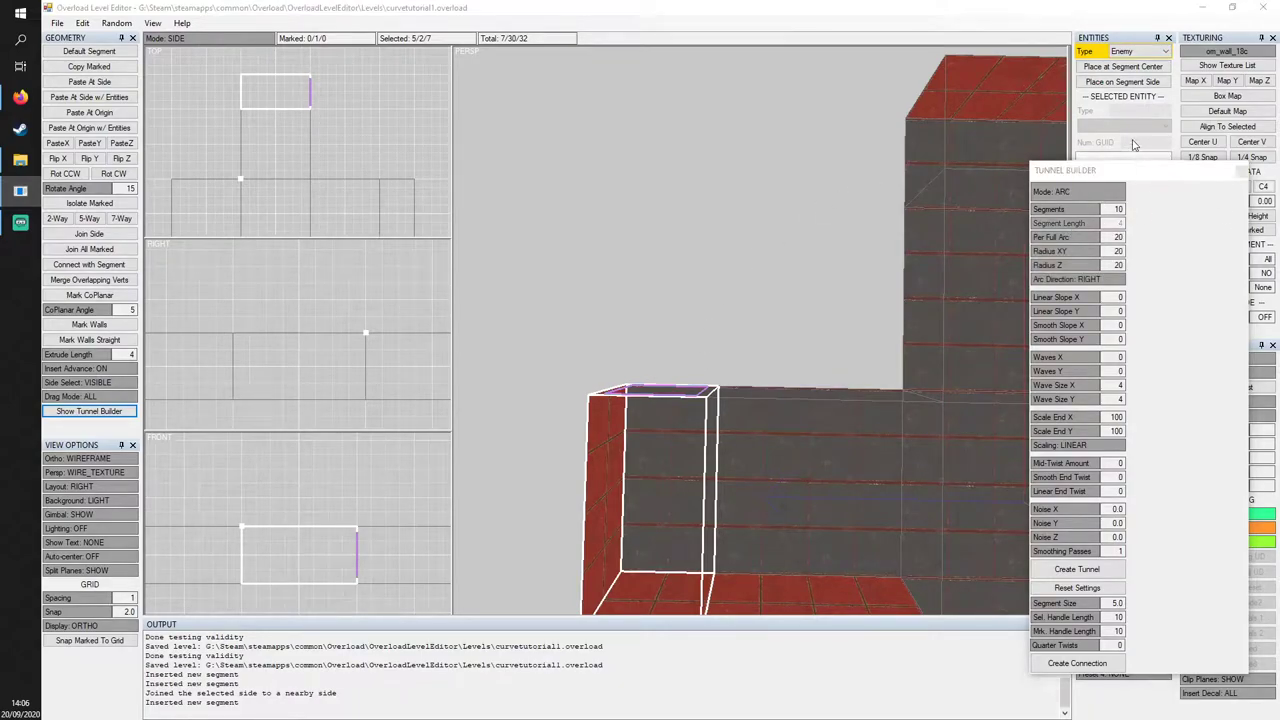
{"action": "left_click_drag", "start_coordinate": [1133, 142], "coordinate": [1133, 127]}
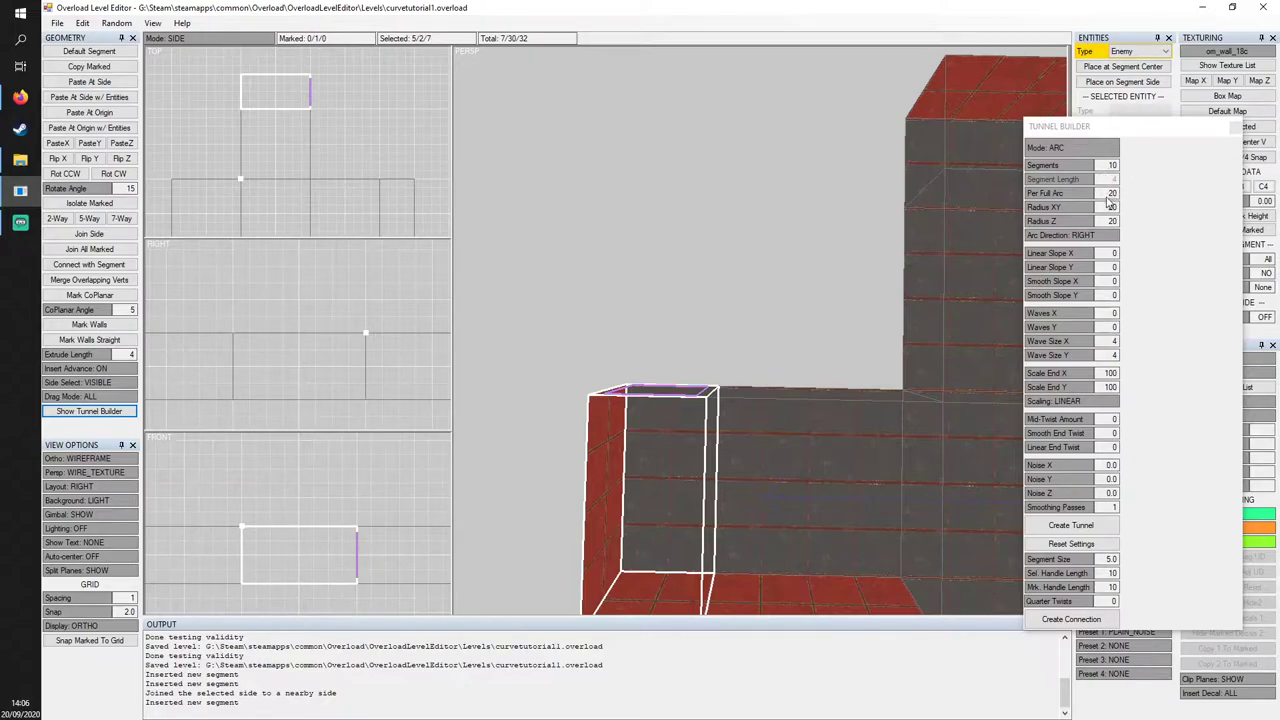
{"action": "left_click", "coordinate": [1111, 194]}
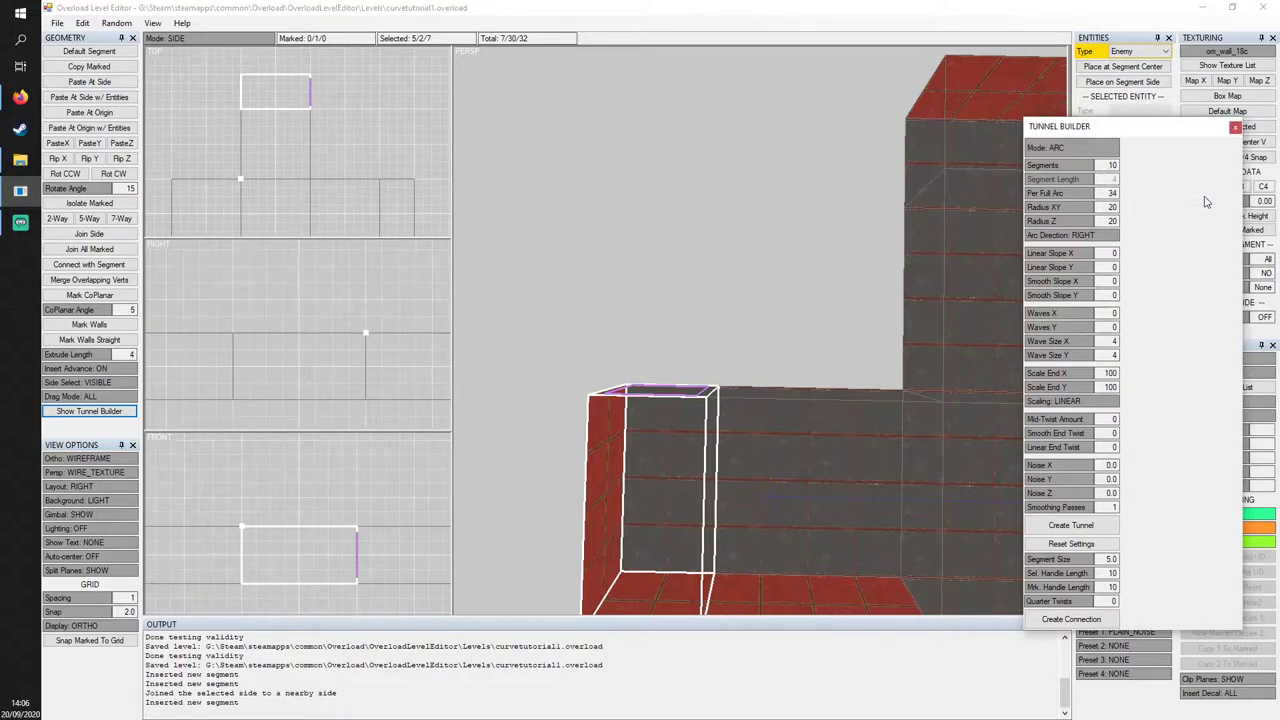
{"action": "left_click", "coordinate": [1060, 195]}
{"action": "left_click_drag", "start_coordinate": [1052, 166], "coordinate": [1132, 200]}
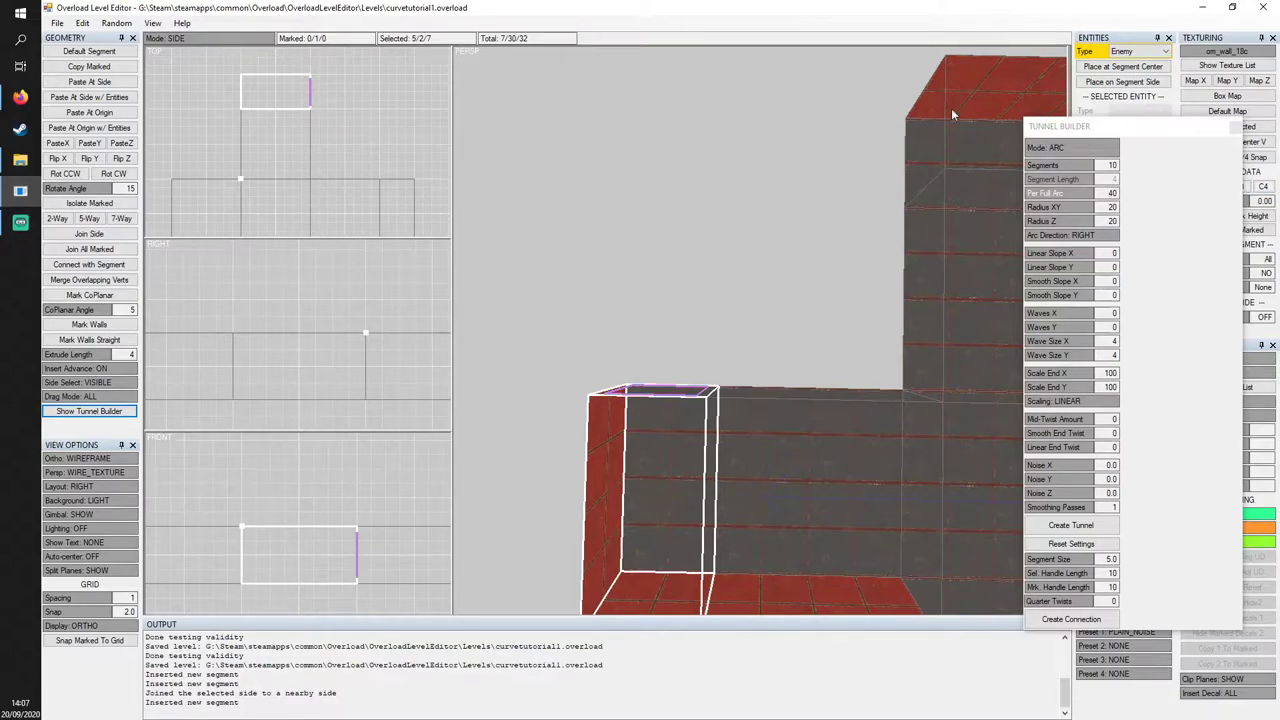
Try generating a 10-segment arc tunnel with XY and Z radii of 20, and undo it.
{"action": "middle_click_drag", "start_coordinate": [917, 143], "coordinate": [873, 154]}
{"action": "left_click", "coordinate": [1090, 193]}
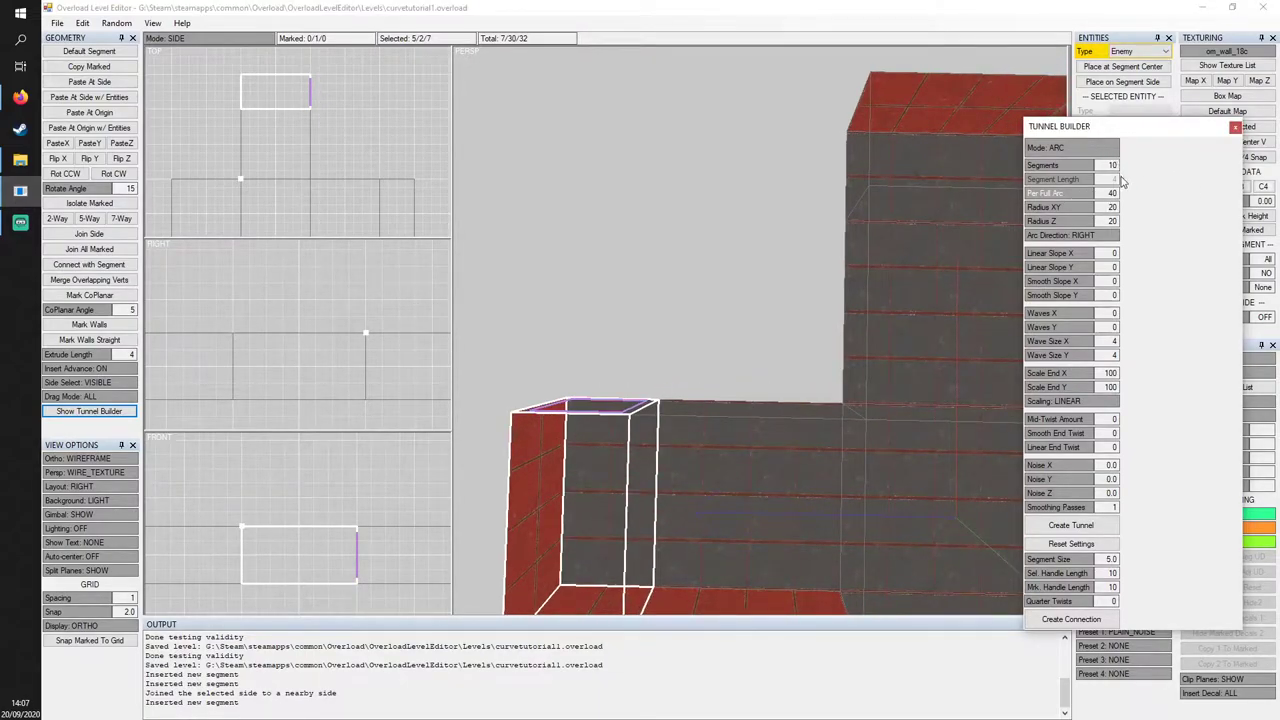
{"action": "middle_click_drag", "start_coordinate": [700, 274], "coordinate": [735, 217]}
{"action": "right_click_drag", "start_coordinate": [734, 216], "coordinate": [795, 247]}
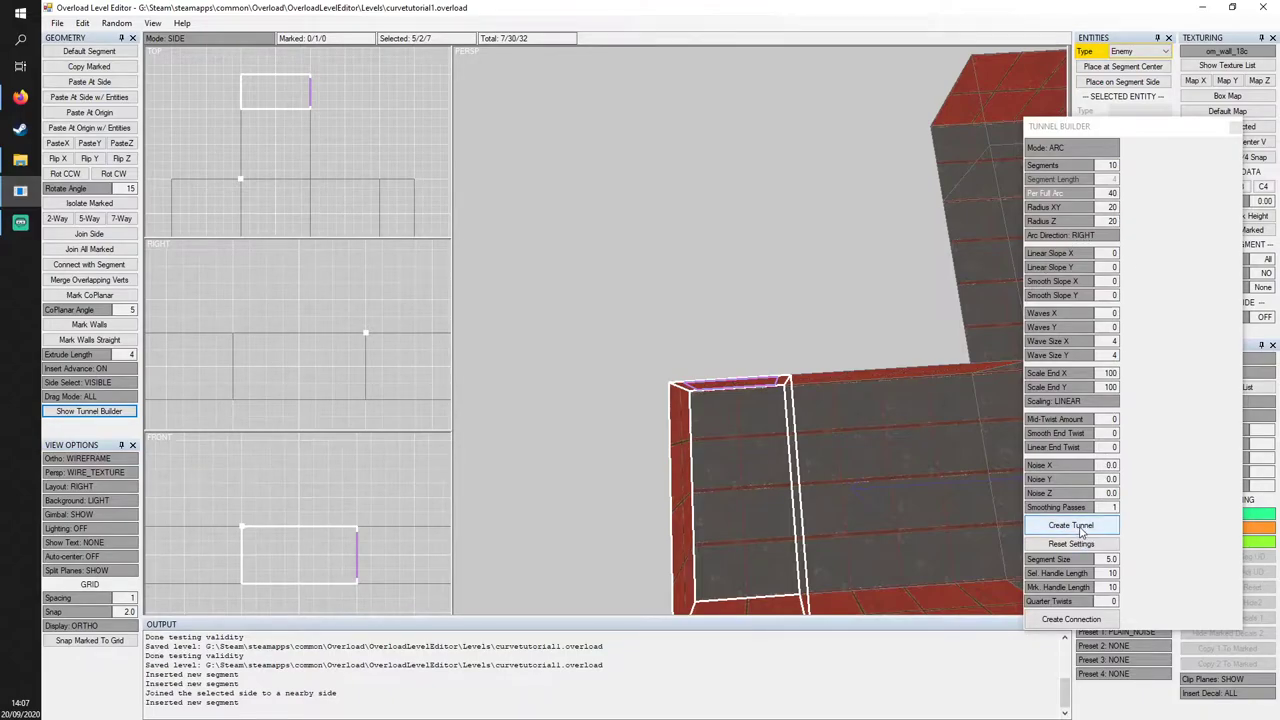
{"action": "left_click", "coordinate": [1080, 531]}
{"action": "right_click_drag", "start_coordinate": [853, 293], "coordinate": [730, 400]}
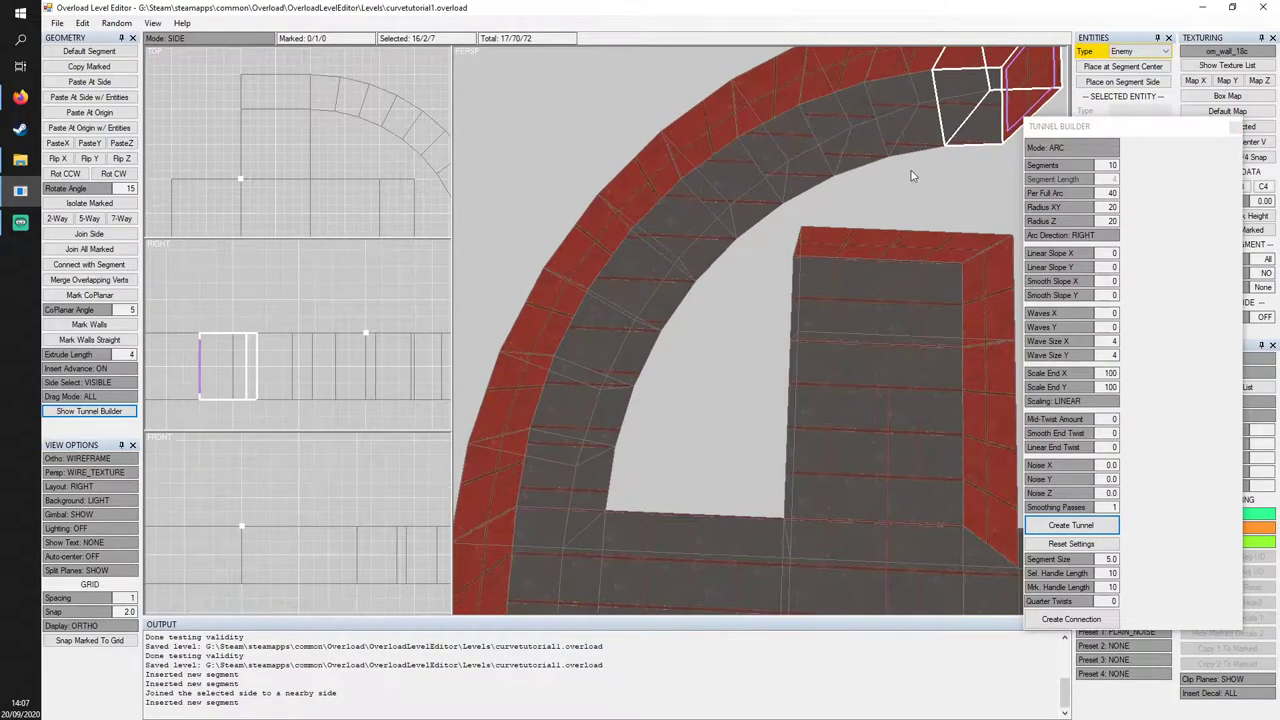
{"action": "key", "text": "ctrl+z"}
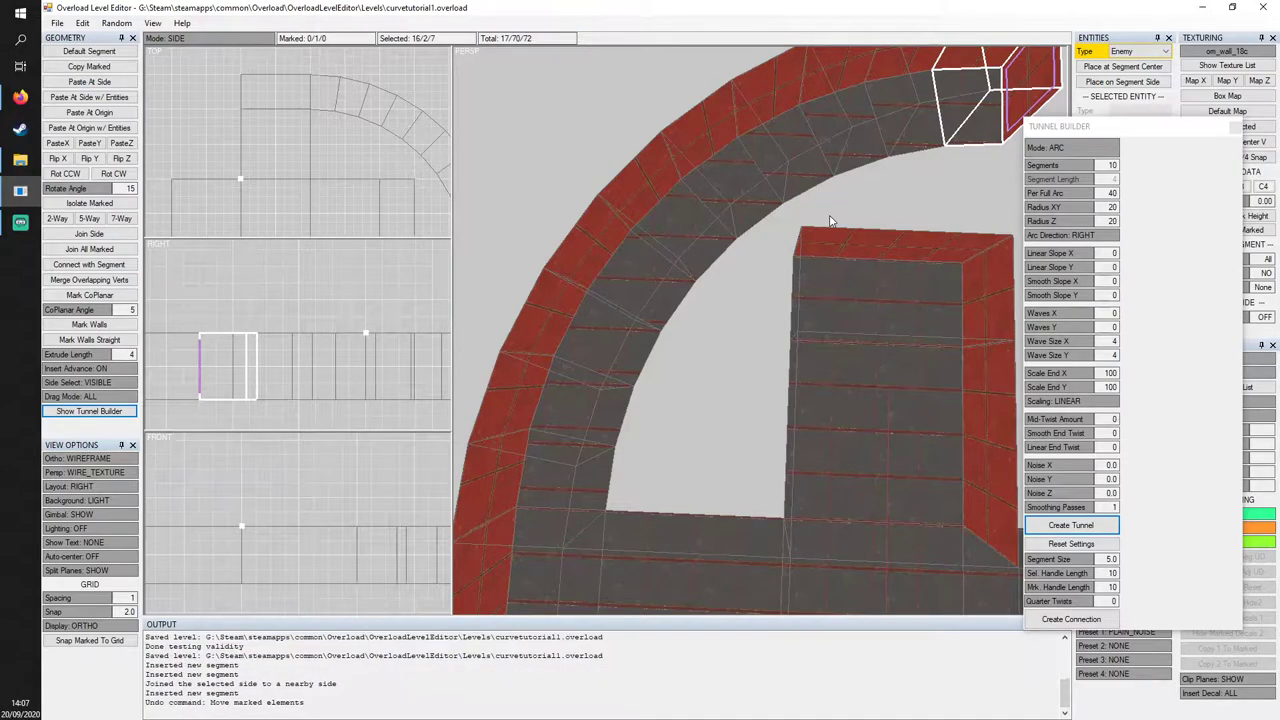
{"action": "key", "text": "ctrl+z"}
Try the arc tunnel with Radius XY and Radius Z at 16, and undo it.
{"action": "right_click", "coordinate": [1113, 207]}
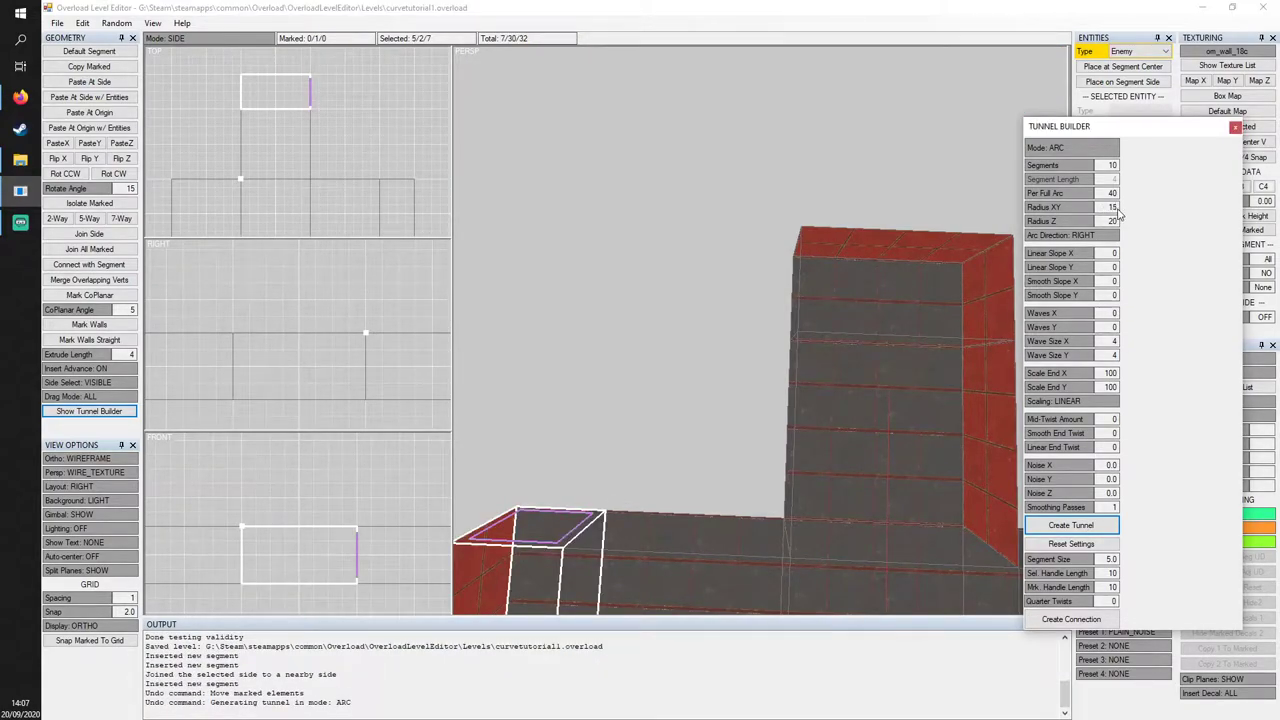
{"action": "left_click_drag", "start_coordinate": [1104, 223], "coordinate": [1093, 222]}
{"action": "left_click", "coordinate": [1070, 525]}
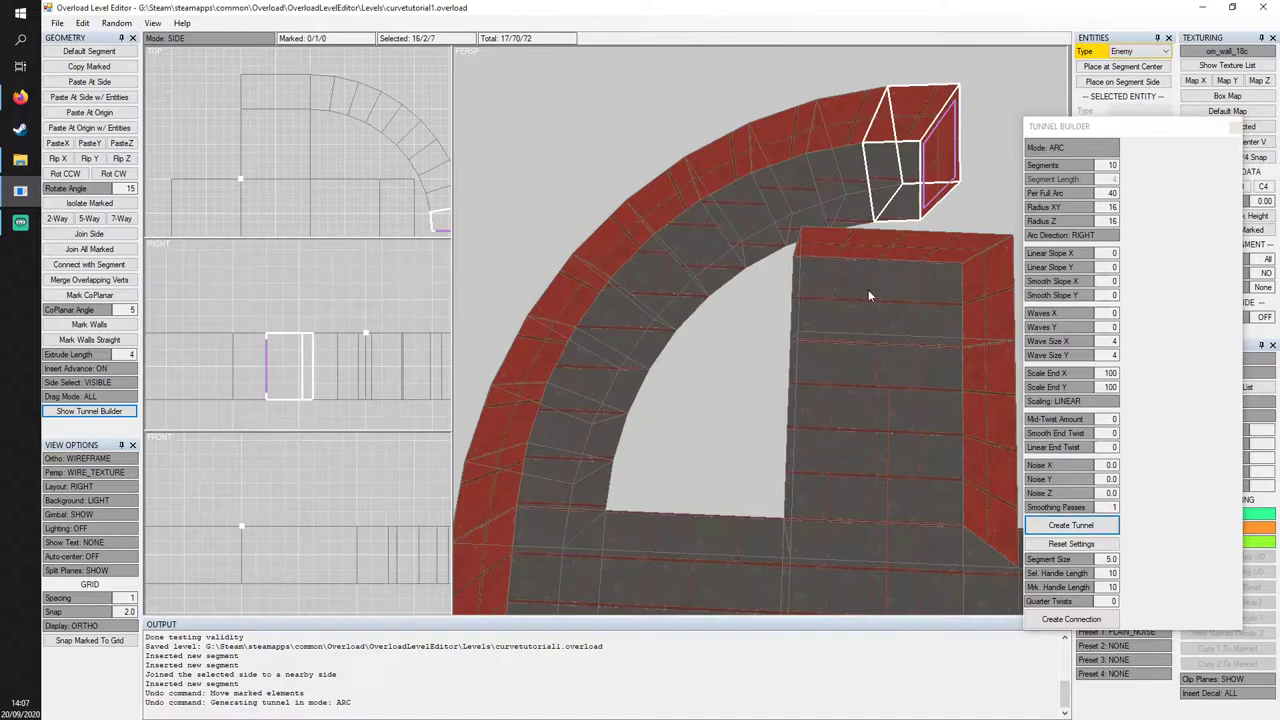
{"action": "key", "text": "ctrl+z"}
Set Radius XY and Radius Z to 10 and generate the 10-segment arc tunnel around the corner.
{"action": "mouse_move", "coordinate": [1117, 208]}
{"action": "left_mouse_down"}
{"action": "mouse_move", "coordinate": [1109, 223]}
{"action": "mouse_move", "coordinate": [1112, 209]}
{"action": "left_mouse_up"}
{"action": "left_click", "coordinate": [1083, 525]}
{"action": "key", "text": "ctrl+z"}
{"action": "mouse_move", "coordinate": [1113, 222]}
{"action": "left_mouse_down"}
{"action": "mouse_move", "coordinate": [1109, 206]}
{"action": "mouse_move", "coordinate": [1105, 224]}
{"action": "left_mouse_up"}
{"action": "left_click", "coordinate": [1094, 526]}
{"action": "key", "text": "ctrl+z"}
{"action": "left_click", "coordinate": [1097, 525]}
{"action": "middle_click_drag", "start_coordinate": [817, 262], "coordinate": [843, 236]}
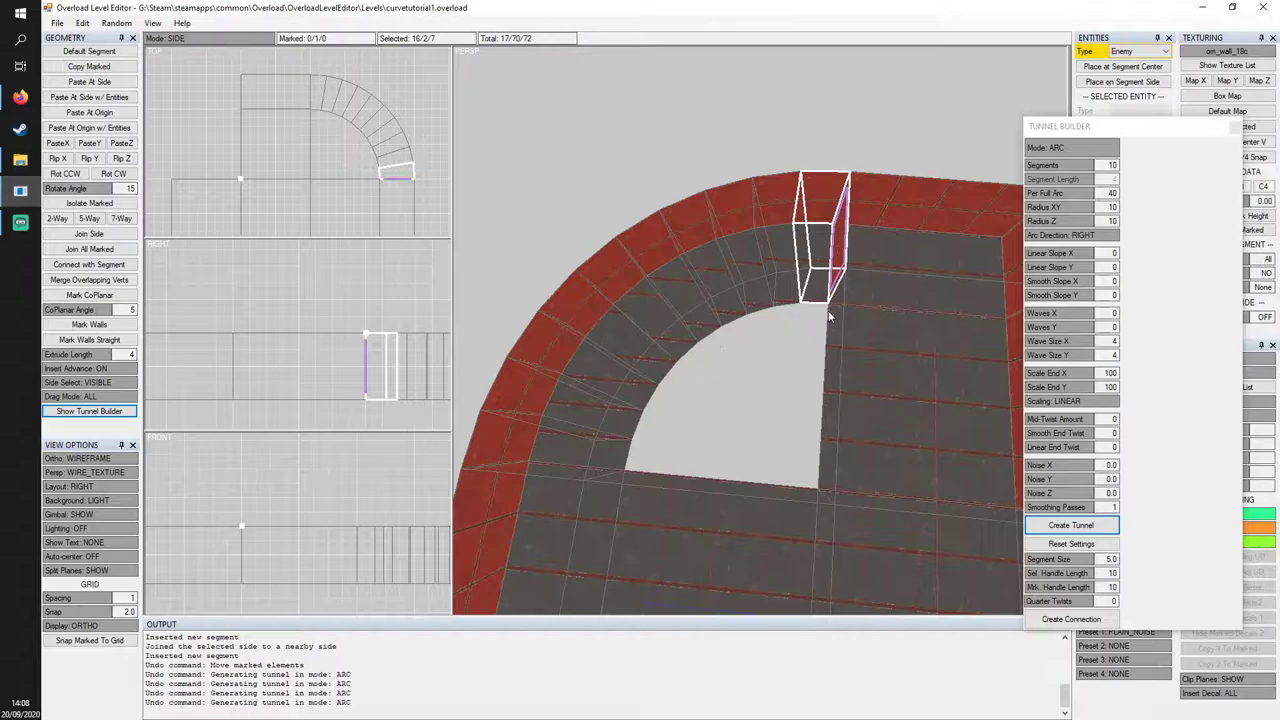
Unmark the arc tunnel's end side and join it to the adjacent side-room segment.
{"action": "middle_click_drag", "start_coordinate": [725, 492], "coordinate": [567, 482]}
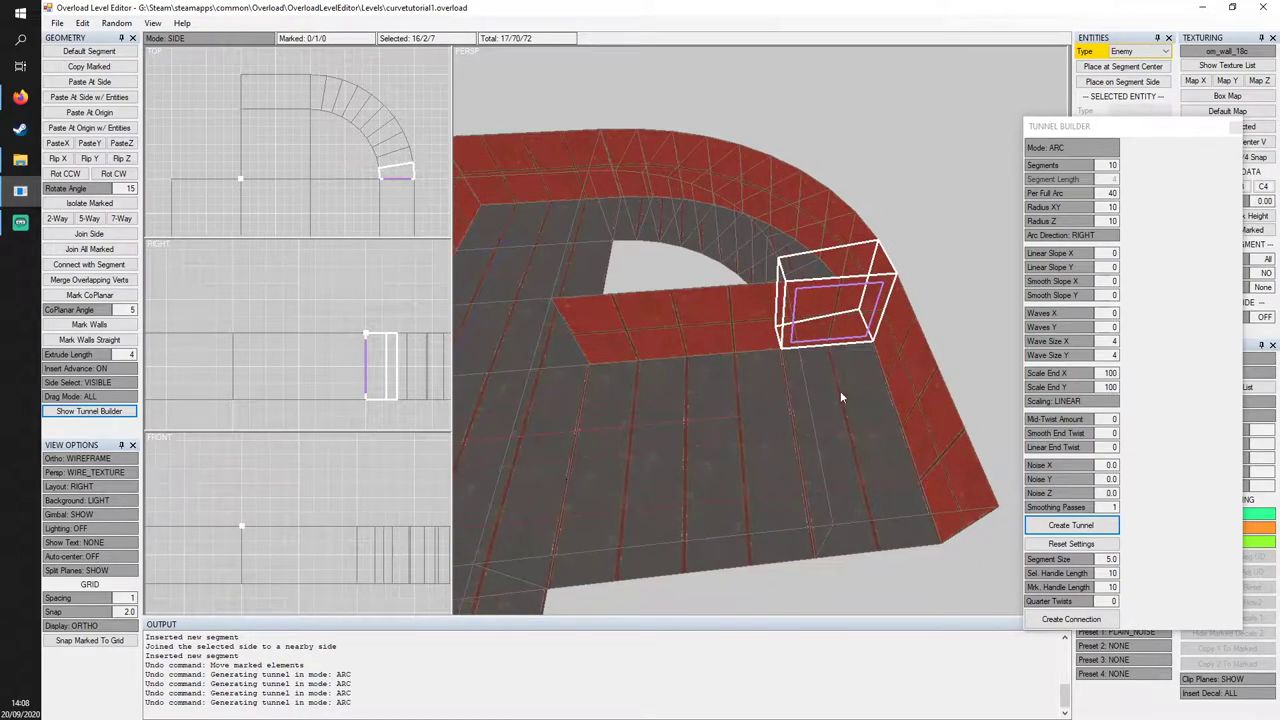
{"action": "key", "text": "j"}
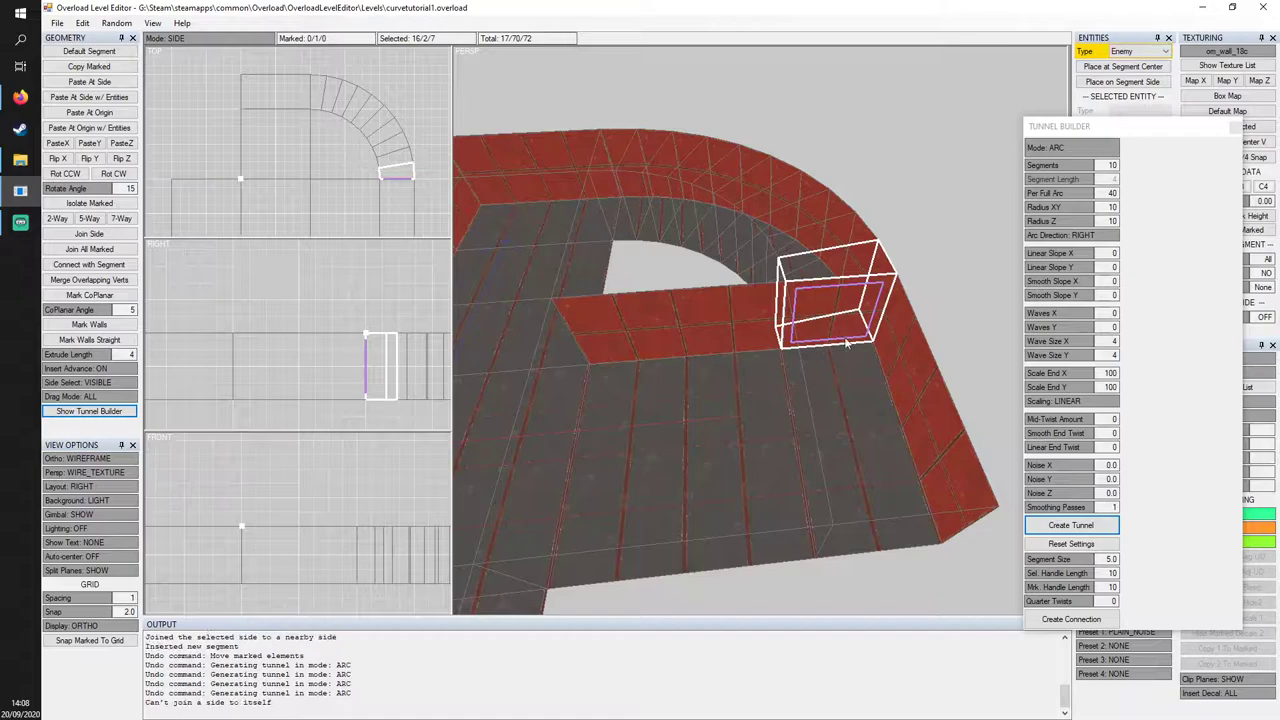
{"action": "key", "text": "space"}
{"action": "key", "text": "j"}
{"action": "middle_click_drag", "start_coordinate": [760, 388], "coordinate": [749, 447]}
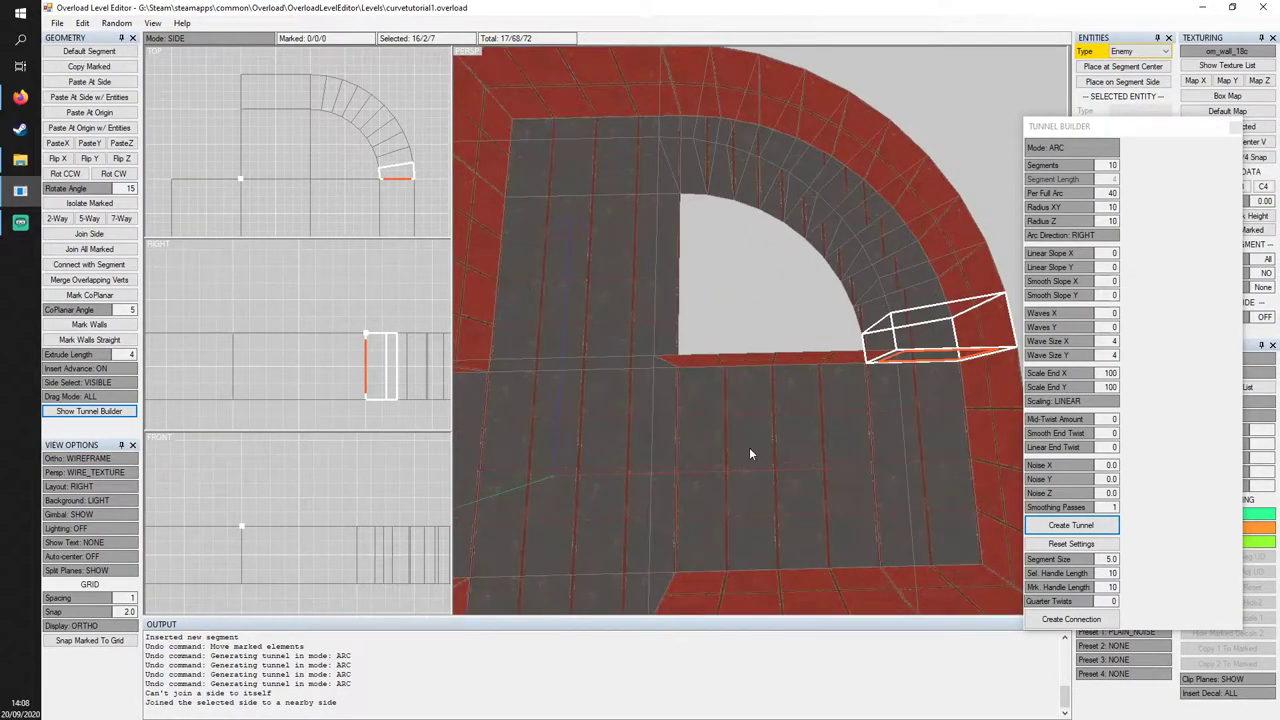
Set the extrude length to 1 and insert a thin segment on the room wall facing the gap inside the arc.
{"action": "left_click", "coordinate": [116, 358]}
{"action": "key", "text": "Insert"}
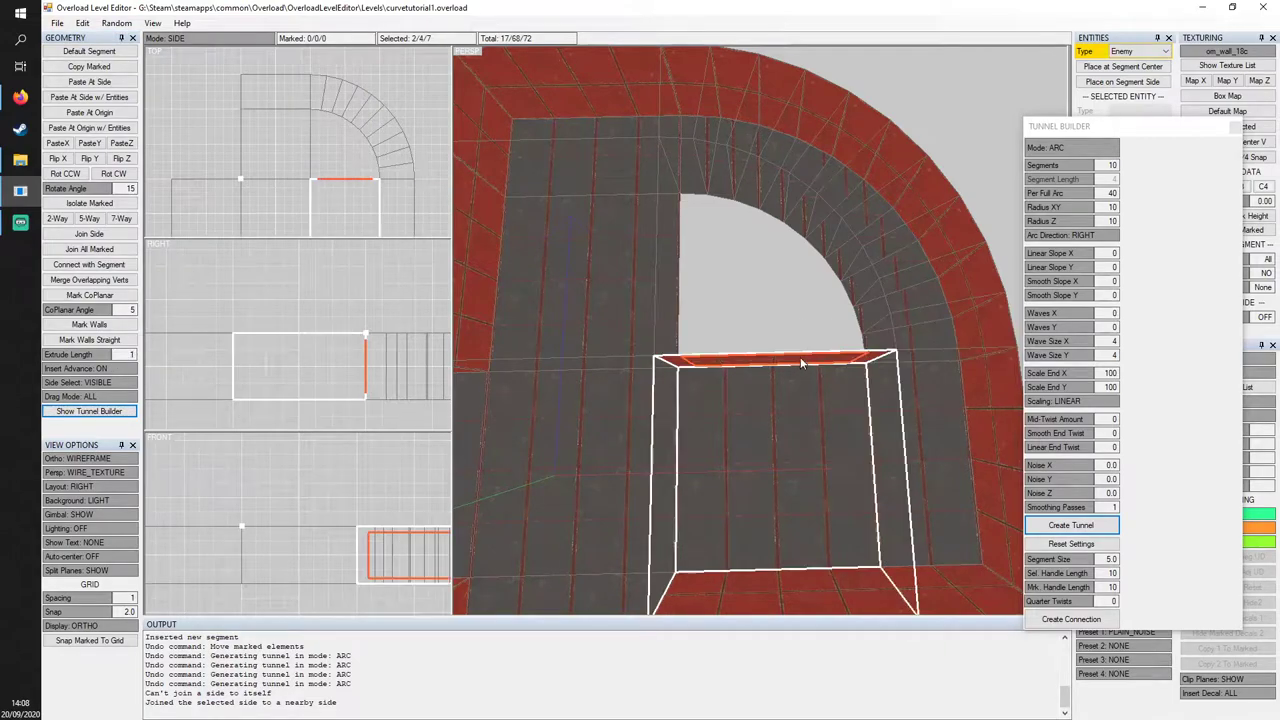
{"action": "mouse_move", "coordinate": [754, 406]}
{"action": "middle_mouse_down"}
{"action": "mouse_move", "coordinate": [757, 376]}
{"action": "mouse_move", "coordinate": [750, 410]}
{"action": "middle_mouse_up"}
Join the thin segment's short end side to the inner wall of the last arc segment.
{"action": "key", "text": "3"}
{"action": "middle_click_drag", "start_coordinate": [751, 337], "coordinate": [893, 346]}
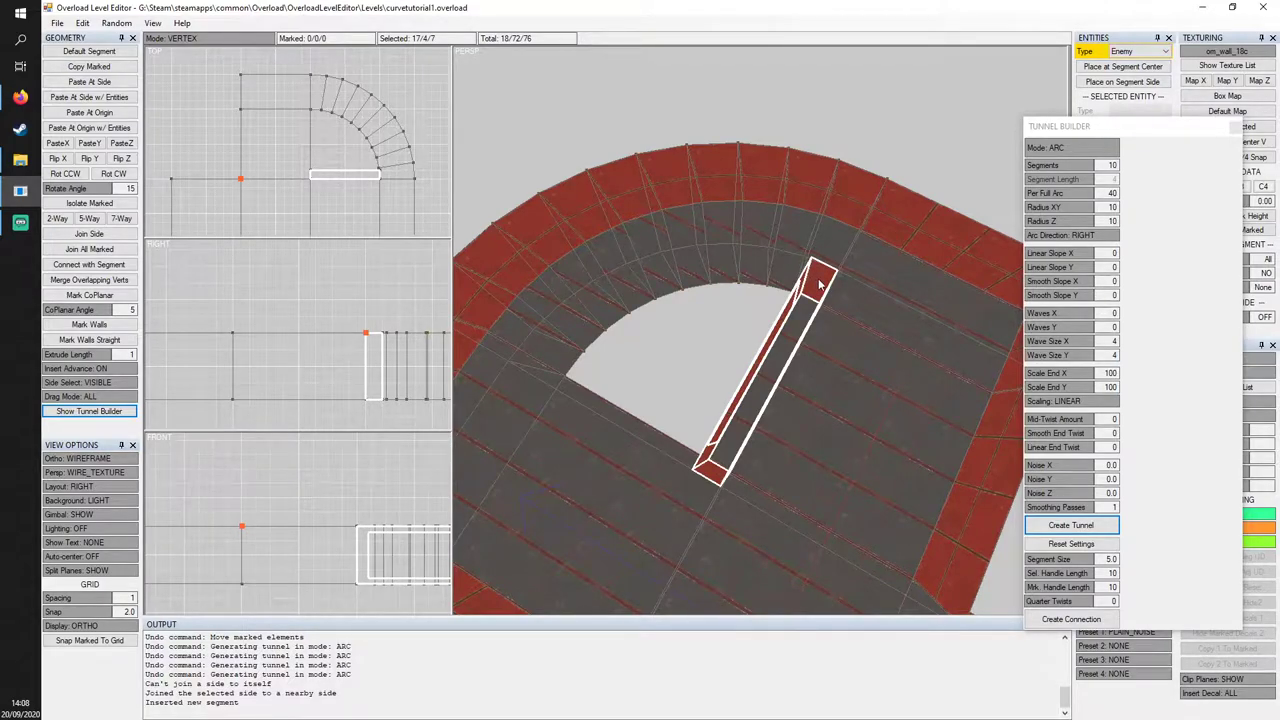
{"action": "key", "text": "2"}
{"action": "left_click", "coordinate": [820, 285]}
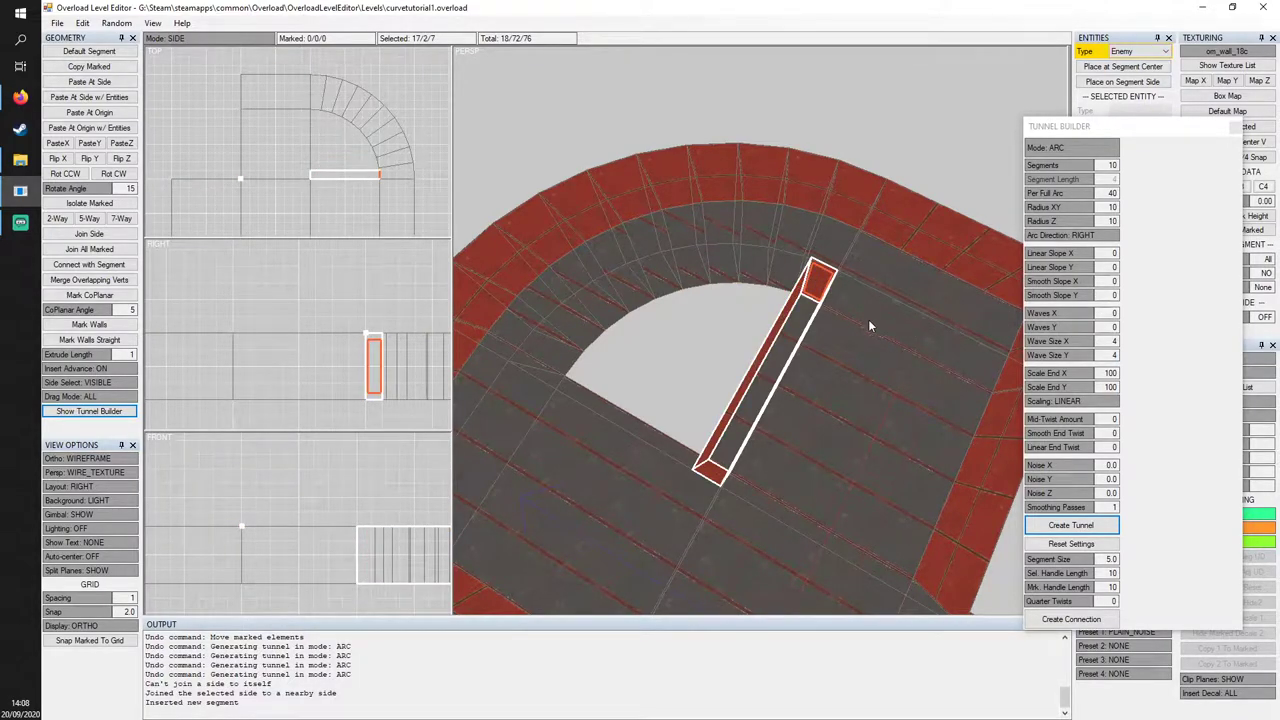
{"action": "key", "text": "j"}
{"action": "middle_click_drag", "start_coordinate": [893, 293], "coordinate": [781, 305]}
Reshape the thin segment into a wedge by moving its free vertices to the arc's inner edge.
{"action": "key", "text": "3"}
{"action": "left_click_drag", "start_coordinate": [757, 349], "coordinate": [702, 319]}
{"action": "middle_click_drag", "start_coordinate": [795, 332], "coordinate": [716, 354]}
{"action": "right_click_drag", "start_coordinate": [697, 351], "coordinate": [815, 318]}
{"action": "left_click_drag", "start_coordinate": [815, 318], "coordinate": [803, 337]}
{"action": "right_click_drag", "start_coordinate": [804, 337], "coordinate": [806, 340]}
Join the wedge's remaining short outer side to the inner wall of the next arc segment.
{"action": "key", "text": "2"}
{"action": "left_click", "coordinate": [918, 332]}
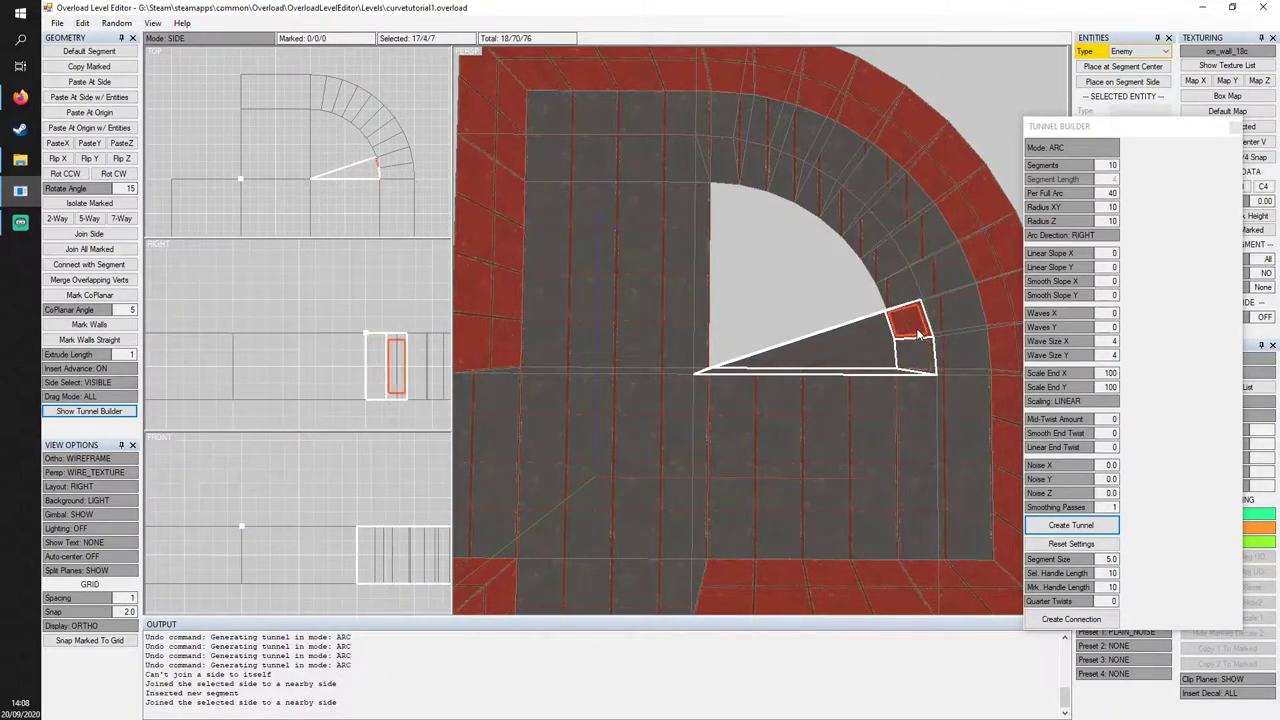
{"action": "key", "text": "j"}
{"action": "middle_click_drag", "start_coordinate": [917, 333], "coordinate": [860, 369]}
Mark the wedge segment and copy it with its room-facing long side selected as the reference side.
{"action": "key", "text": "1"}
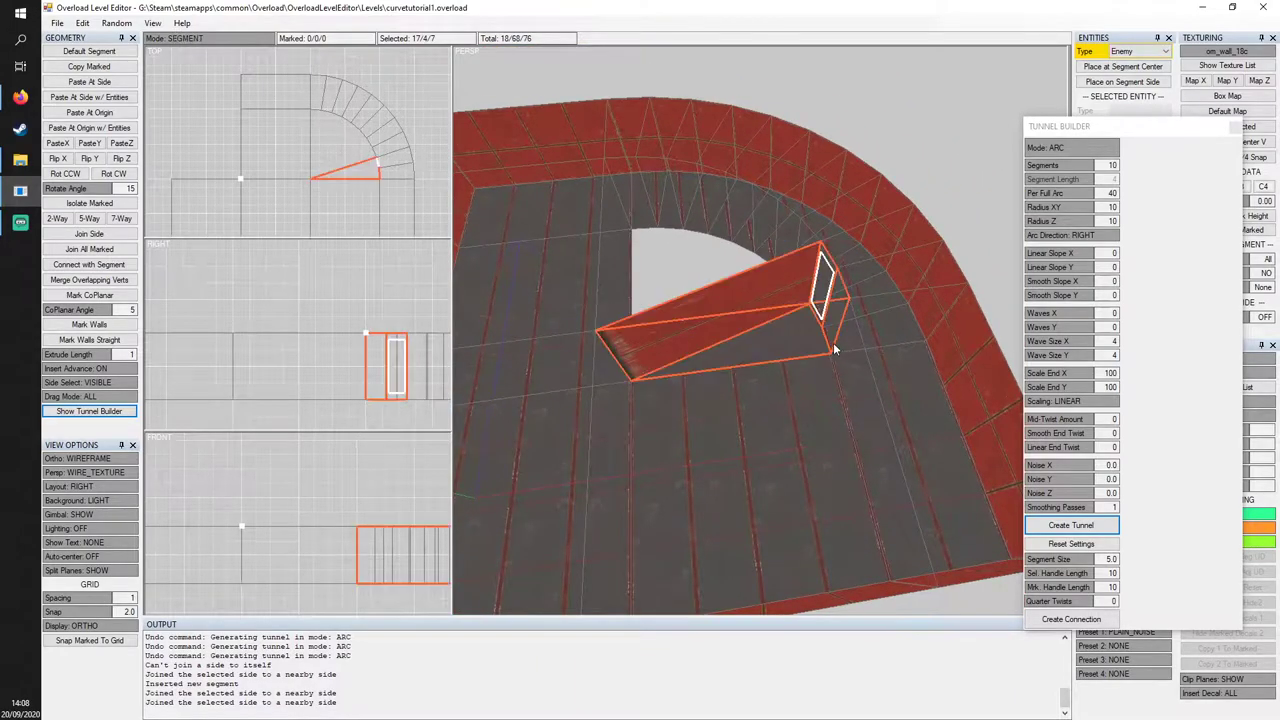
{"action": "middle_click_drag", "start_coordinate": [678, 330], "coordinate": [741, 372]}
{"action": "middle_click_drag", "start_coordinate": [862, 438], "coordinate": [856, 398]}
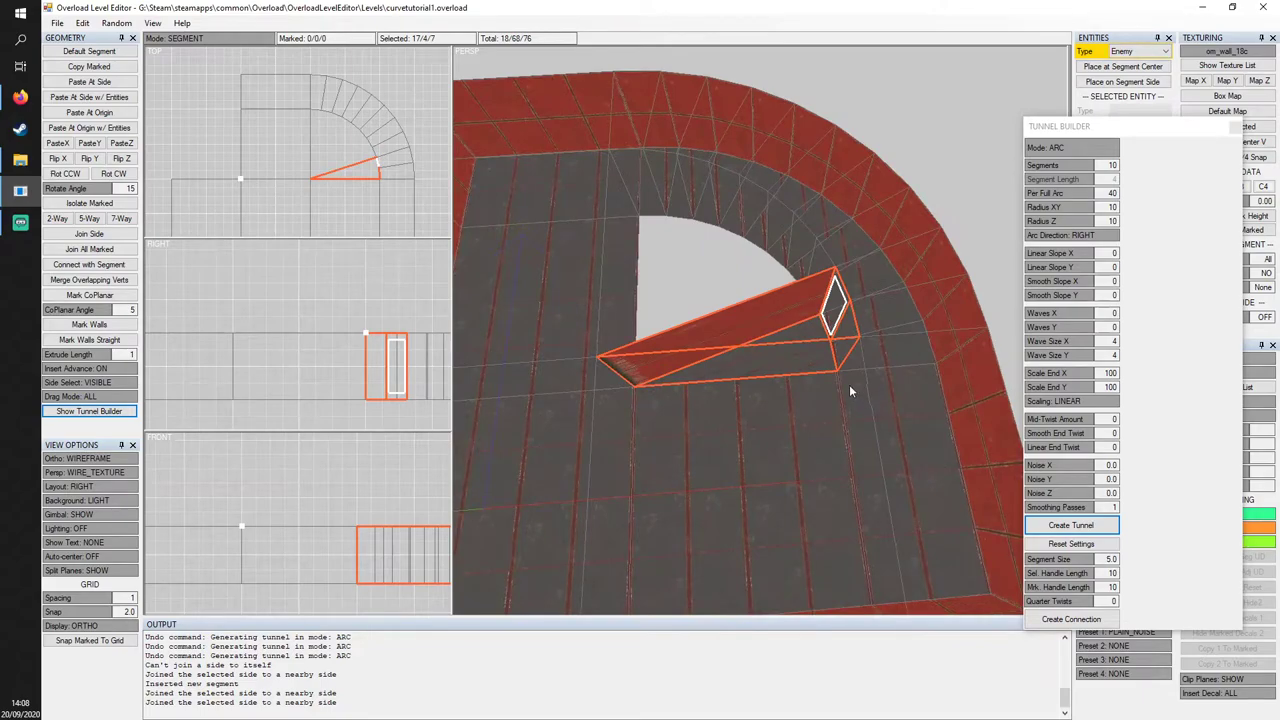
{"action": "key", "text": "Tab"}
{"action": "key", "text": "Tab"}
{"action": "key", "text": "shift+Tab"}
{"action": "key", "text": "space"}
{"action": "key", "text": "ctrl+c"}
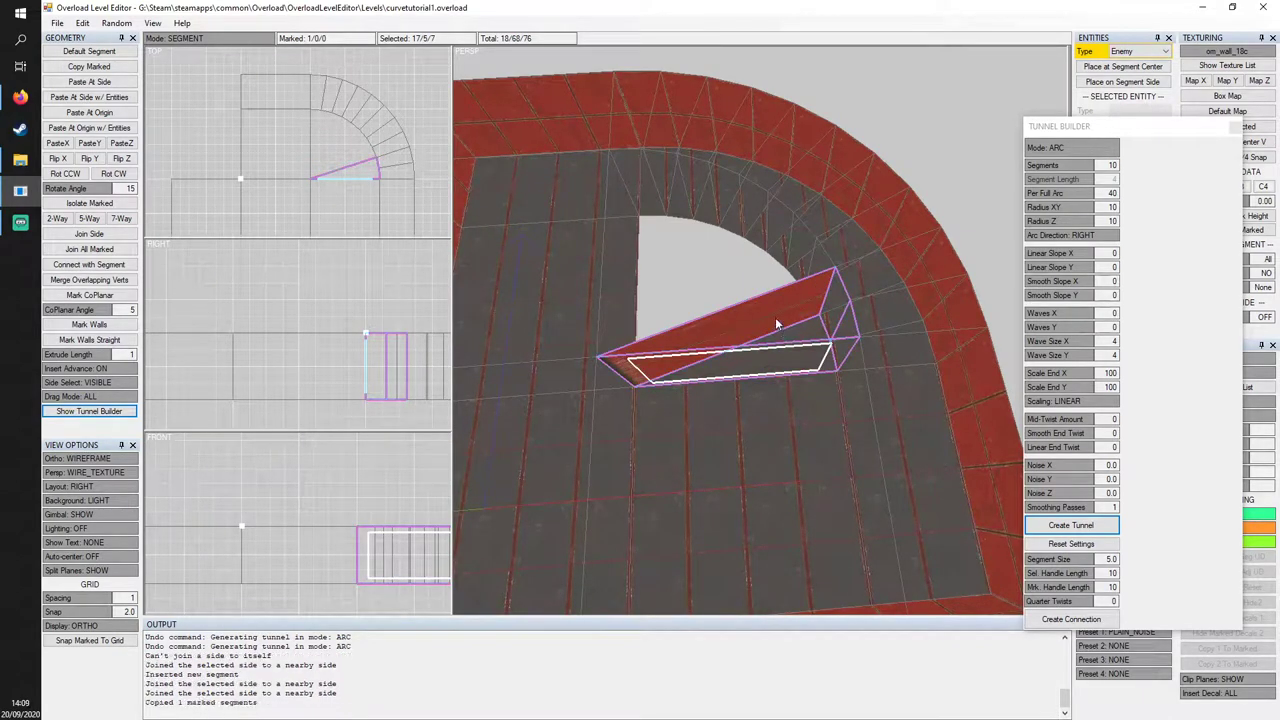
Paste four copies of the wedge side by side onto each open long side to fill the gap inside the arc.
{"action": "key", "text": "Tab"}
{"action": "key", "text": "ctrl+v"}
{"action": "left_click", "coordinate": [735, 275]}
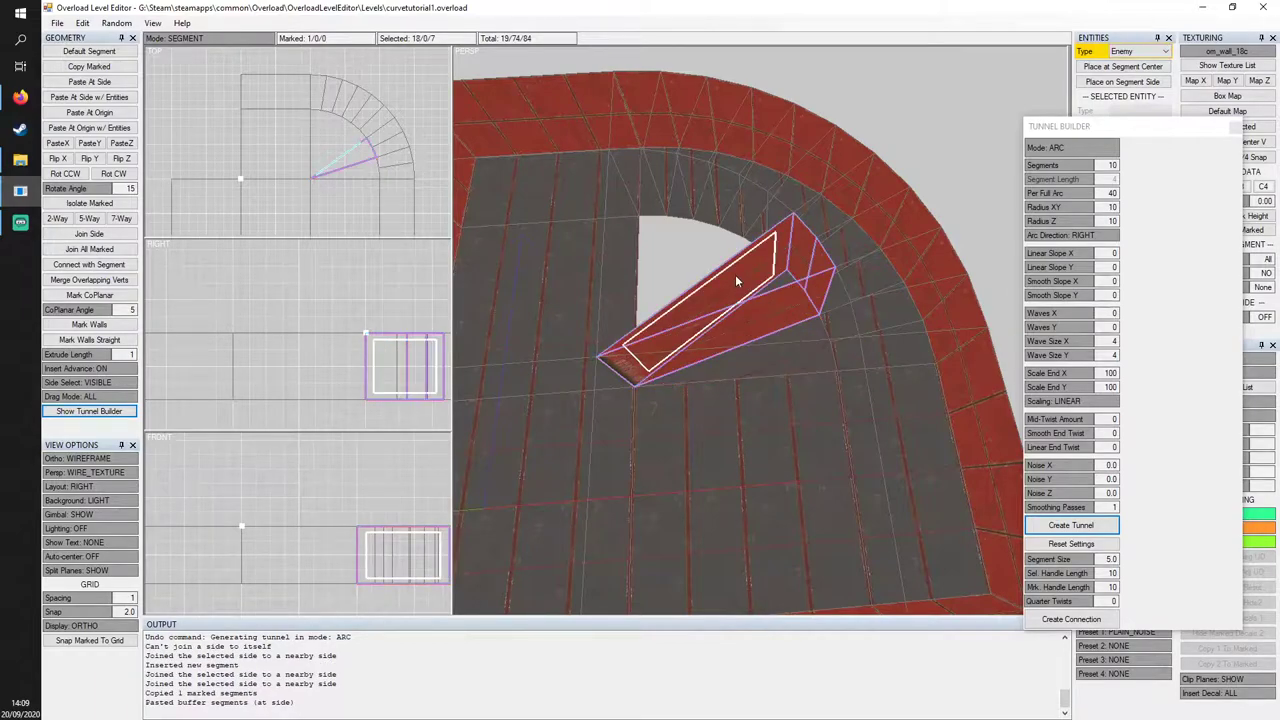
{"action": "key", "text": "ctrl+v"}
{"action": "left_click", "coordinate": [698, 259]}
{"action": "key", "text": "ctrl+v"}
{"action": "left_click", "coordinate": [668, 248]}
{"action": "key", "text": "ctrl+v"}
{"action": "middle_click_drag", "start_coordinate": [669, 246], "coordinate": [718, 291]}
Join the long sides between the neighbouring wedge segments one after another.
{"action": "key", "text": "Tab"}
{"action": "key", "text": "Tab"}
{"action": "key", "text": "Tab"}
{"action": "left_click", "coordinate": [860, 317]}
{"action": "key", "text": "j"}
{"action": "left_click", "coordinate": [804, 282]}
{"action": "key", "text": "j"}
{"action": "left_click", "coordinate": [758, 261]}
{"action": "key", "text": "j"}
{"action": "left_click", "coordinate": [732, 251]}
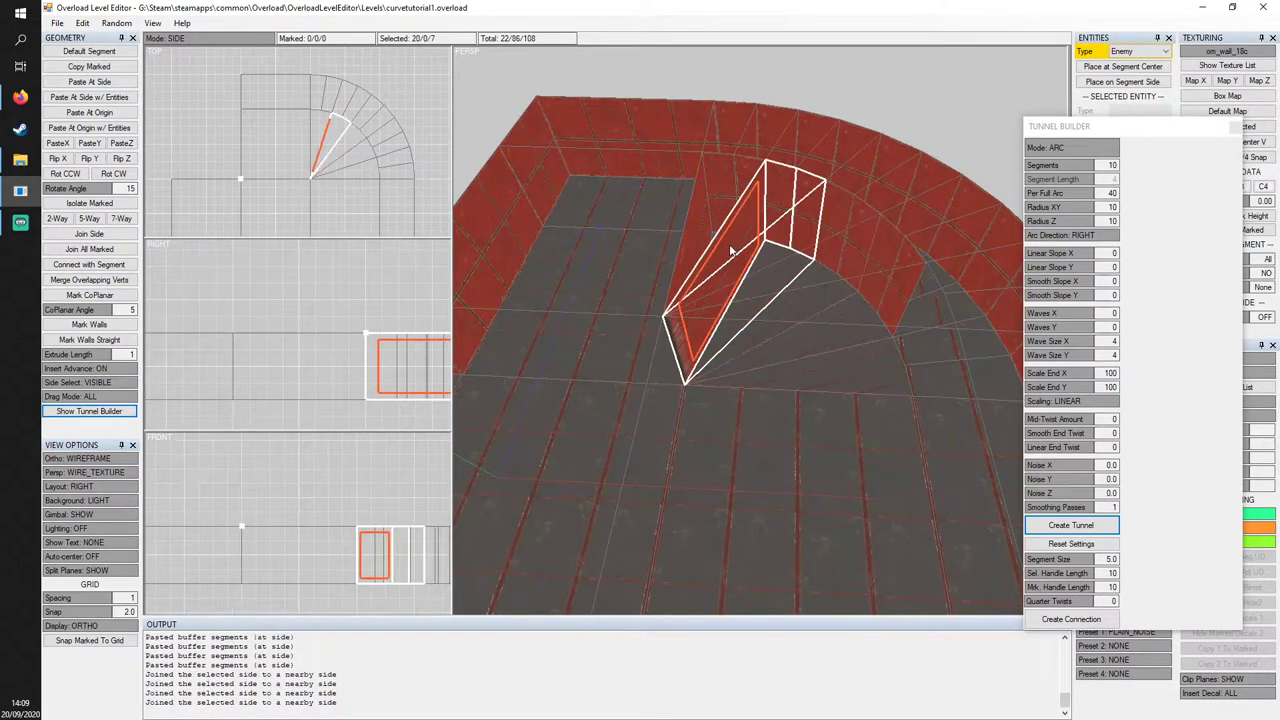
{"action": "key", "text": "j"}
{"action": "left_click", "coordinate": [693, 251]}
Join the short outer sides of the pasted wedges to the inner walls of the adjoining arc segments.
{"action": "middle_click_drag", "start_coordinate": [728, 317], "coordinate": [706, 331]}
{"action": "left_click", "coordinate": [702, 228]}
{"action": "key", "text": "j"}
{"action": "left_click", "coordinate": [727, 236]}
{"action": "key", "text": "j"}
{"action": "left_click", "coordinate": [753, 246]}
{"action": "key", "text": "j"}
{"action": "left_click", "coordinate": [785, 246]}
{"action": "key", "text": "j"}
{"action": "left_click", "coordinate": [809, 262]}
{"action": "key", "text": "j"}
{"action": "left_click", "coordinate": [838, 280]}
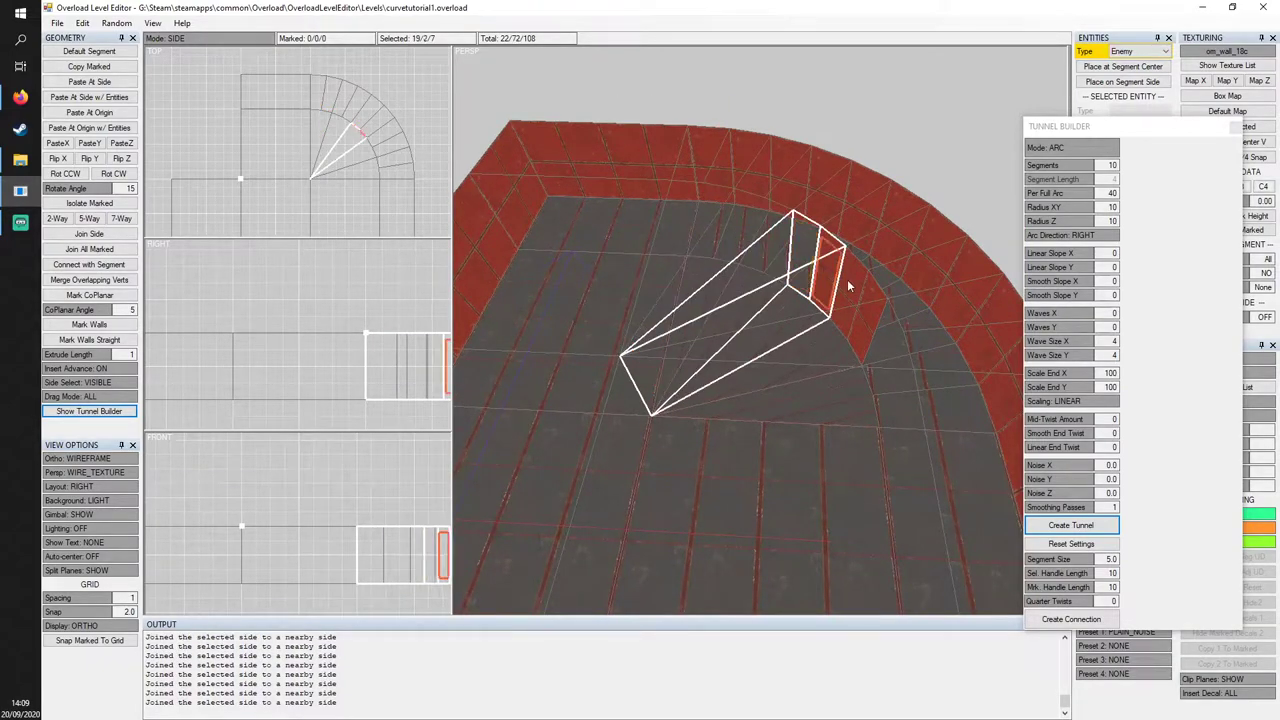
{"action": "left_click", "coordinate": [853, 301]}
{"action": "key", "text": "j"}
{"action": "left_click", "coordinate": [874, 318]}
{"action": "key", "text": "j"}
{"action": "middle_click_drag", "start_coordinate": [868, 328], "coordinate": [811, 437]}
{"action": "scroll", "coordinate": [811, 437], "scroll_direction": "down", "scroll_amount": 3}
{"action": "left_click_drag", "start_coordinate": [880, 431], "coordinate": [626, 226]}
{"action": "right_click_drag", "start_coordinate": [850, 353], "coordinate": [841, 349], "text": "ctrl"}
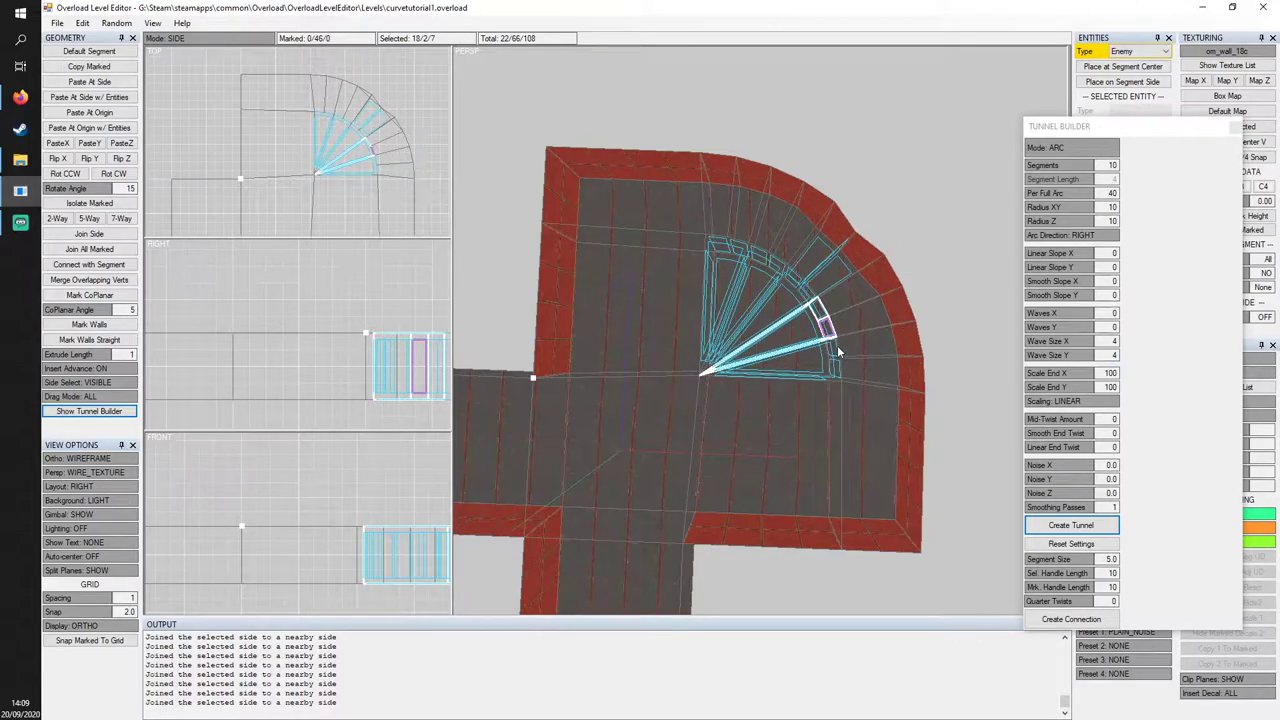
{"action": "key", "text": "Escape"}
{"action": "middle_click_drag", "start_coordinate": [848, 341], "coordinate": [822, 334]}
{"action": "key", "text": "ctrl+z"}
{"action": "key", "text": "ctrl+z"}
{"action": "key", "text": "Escape"}
Clear the marked sides and delete the ten arc tunnel segments outside the wedges.
{"action": "left_click_drag", "start_coordinate": [836, 418], "coordinate": [617, 205]}
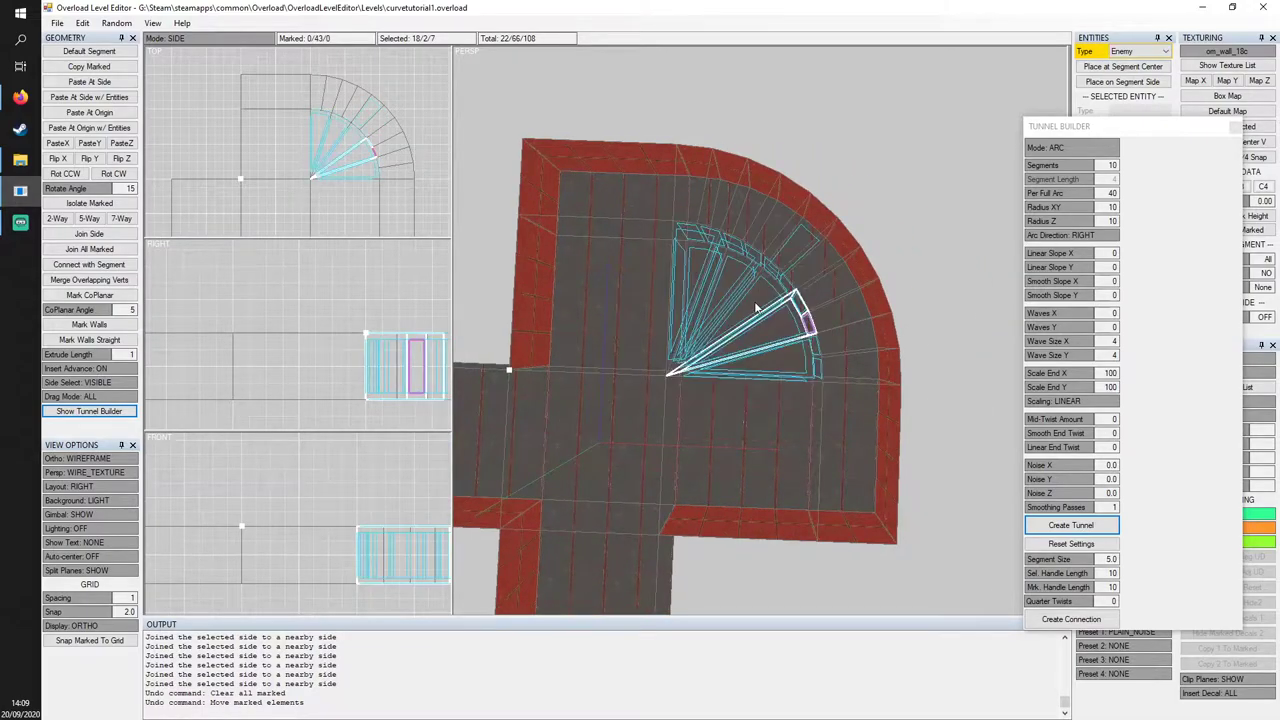
{"action": "key", "text": "Escape"}
{"action": "middle_click_drag", "start_coordinate": [837, 326], "coordinate": [815, 301]}
{"action": "right_click_drag", "start_coordinate": [814, 308], "coordinate": [808, 340]}
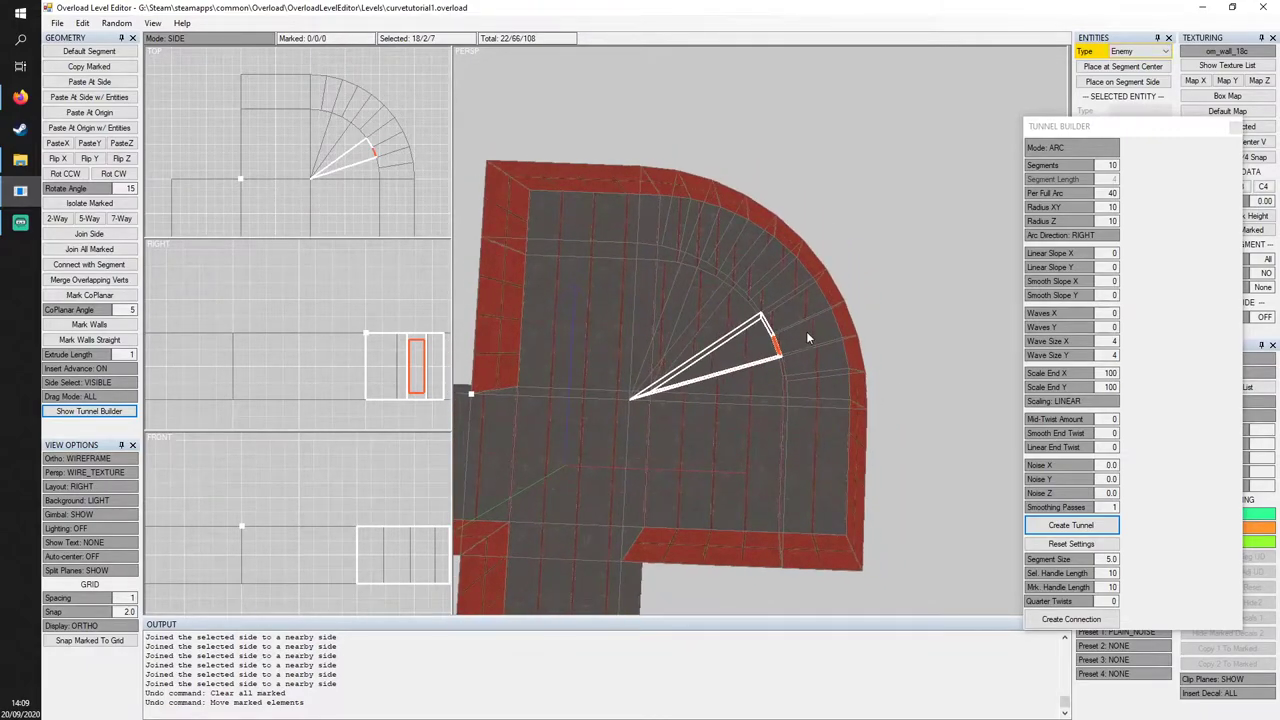
{"action": "key", "text": "1"}
{"action": "left_click_drag", "start_coordinate": [923, 433], "coordinate": [715, 140]}
{"action": "left_click_drag", "start_coordinate": [586, 126], "coordinate": [826, 303]}
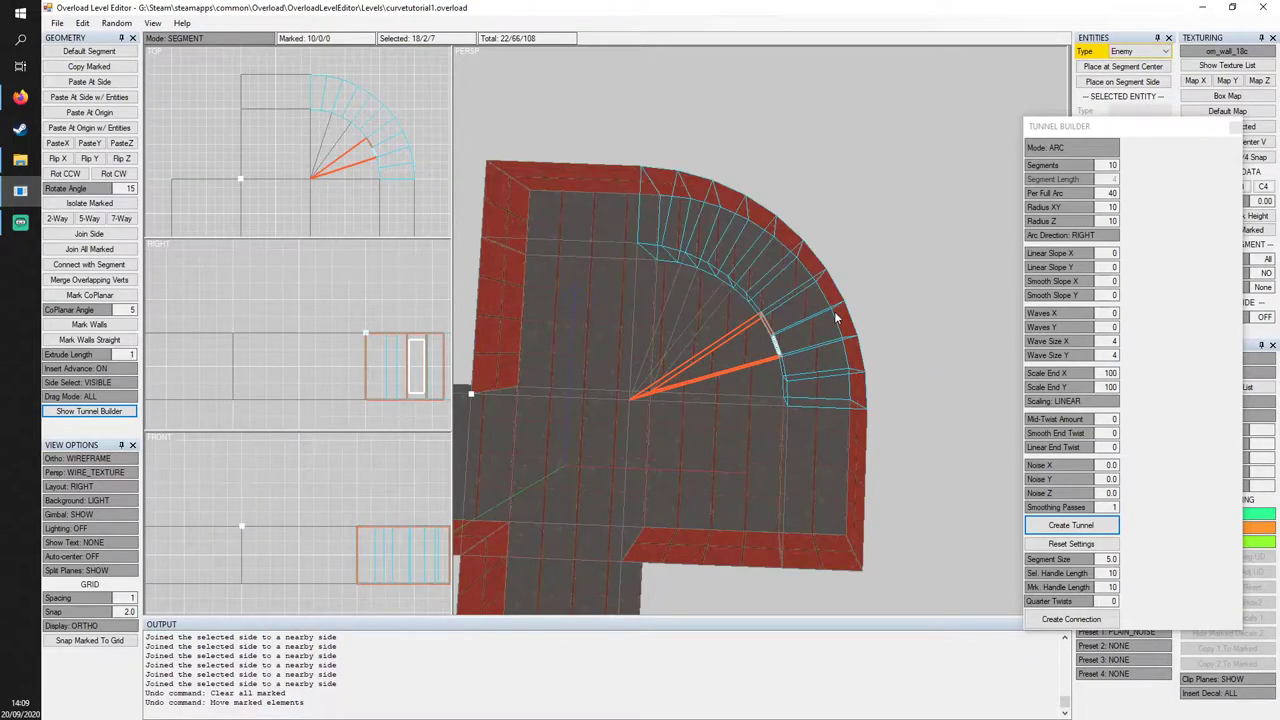
{"action": "key", "text": "Delete"}
Select a side of the exposed curved wall and mark all adjoining coplanar walls.
{"action": "right_click_drag", "start_coordinate": [717, 323], "coordinate": [868, 332]}
{"action": "key", "text": "2"}
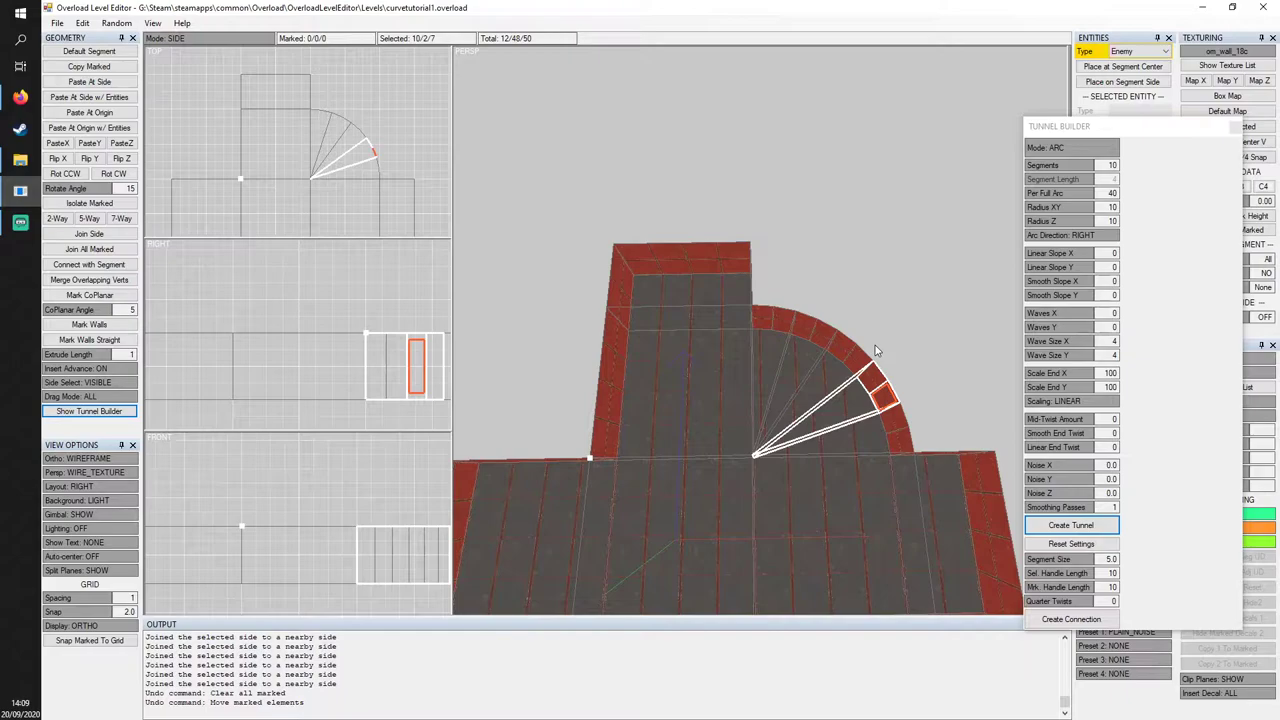
{"action": "middle_click_drag", "start_coordinate": [911, 351], "coordinate": [837, 272]}
{"action": "scroll", "coordinate": [741, 270], "scroll_direction": "up", "scroll_amount": 5}
{"action": "right_click_drag", "start_coordinate": [740, 270], "coordinate": [829, 249]}
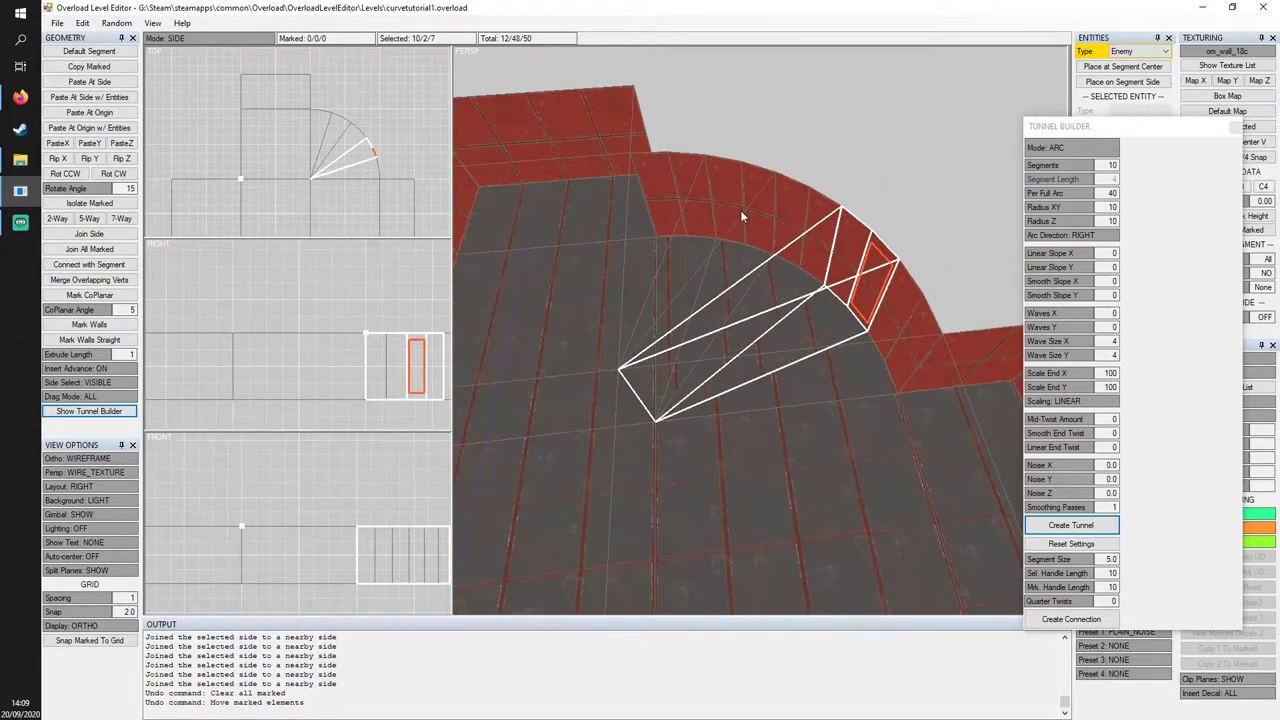
{"action": "left_click", "coordinate": [749, 208]}
{"action": "key", "text": "q"}
{"action": "key", "text": "shift+q"}
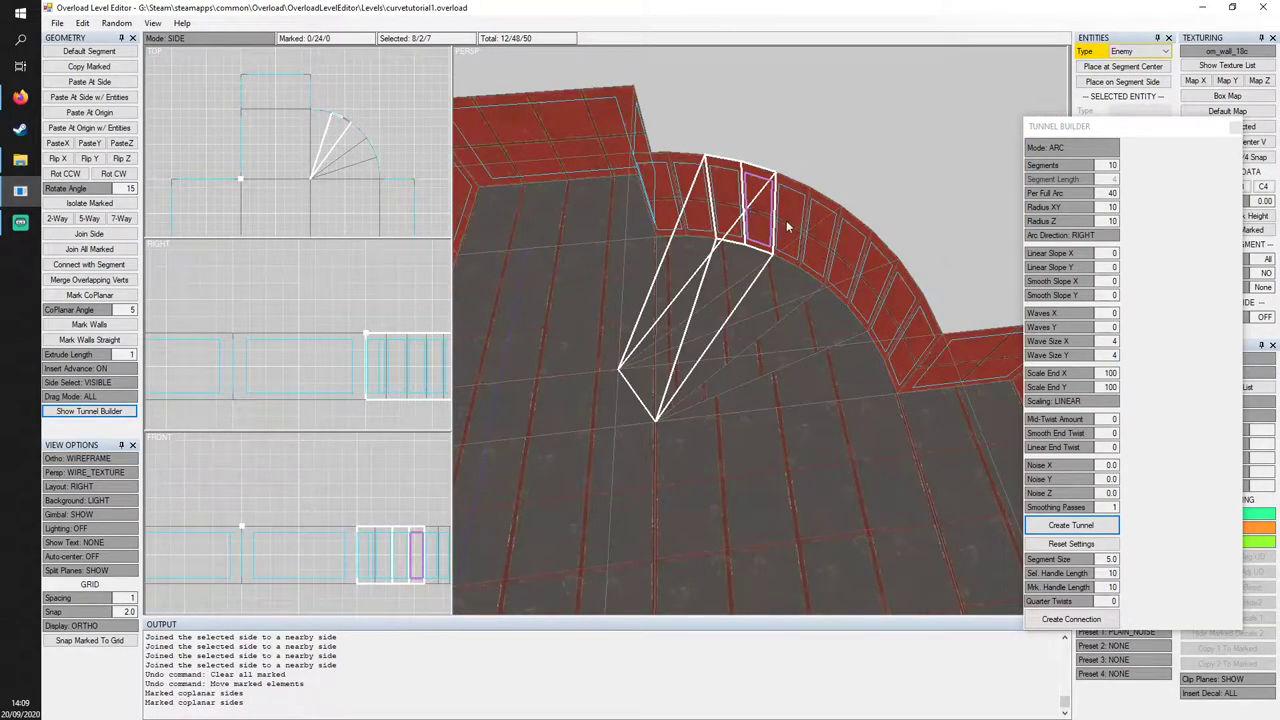
Bring up the texture list and apply om_wall_18c to the marked walls.
{"action": "left_click", "coordinate": [1224, 66]}
{"action": "left_click_drag", "start_coordinate": [1248, 113], "coordinate": [1151, 96]}
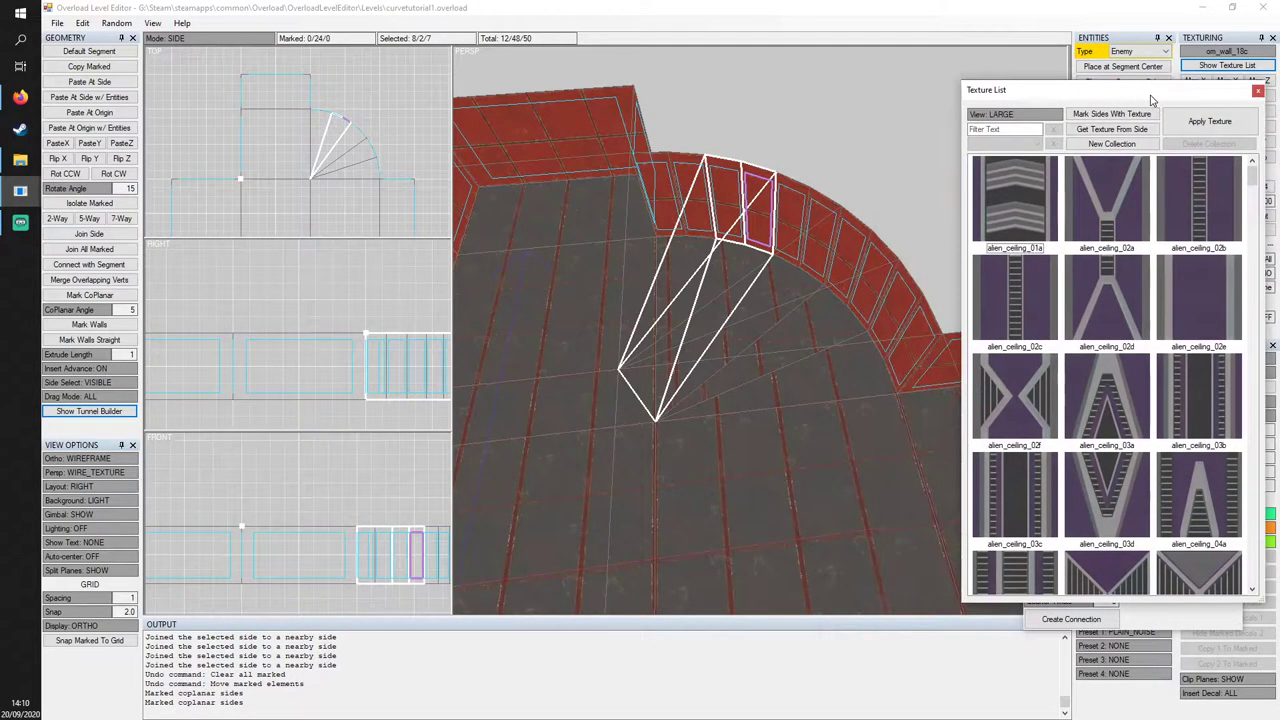
{"action": "left_click_drag", "start_coordinate": [1250, 177], "coordinate": [1250, 547]}
{"action": "left_click", "coordinate": [1201, 240]}
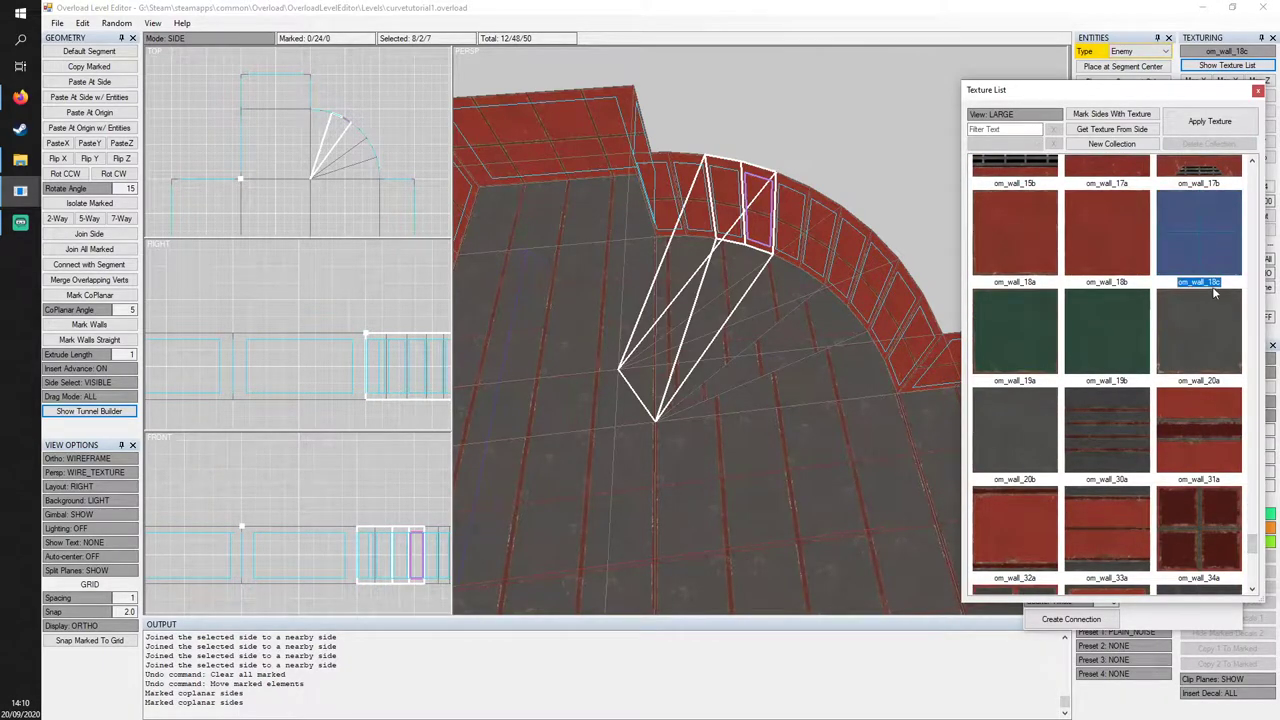
{"action": "left_click", "coordinate": [1212, 121]}
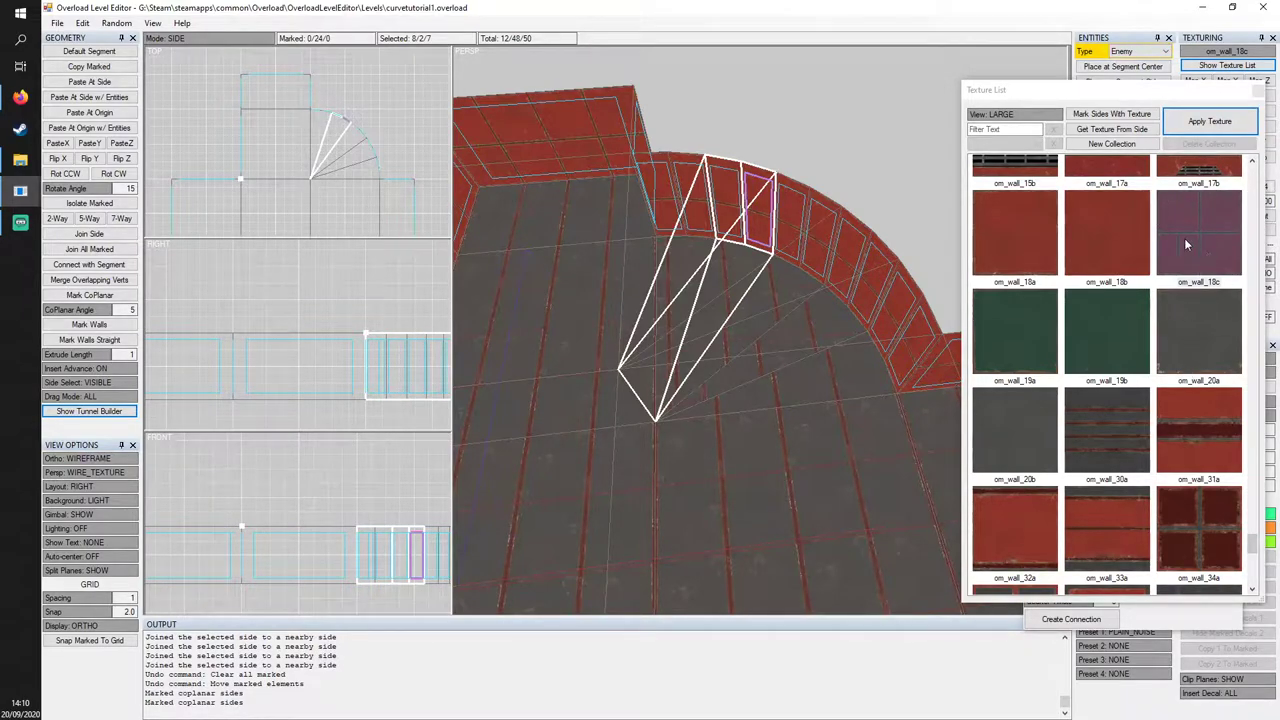
Try the om_wall_18b texture on all the marked walls and undo its application.
{"action": "left_click", "coordinate": [1115, 243]}
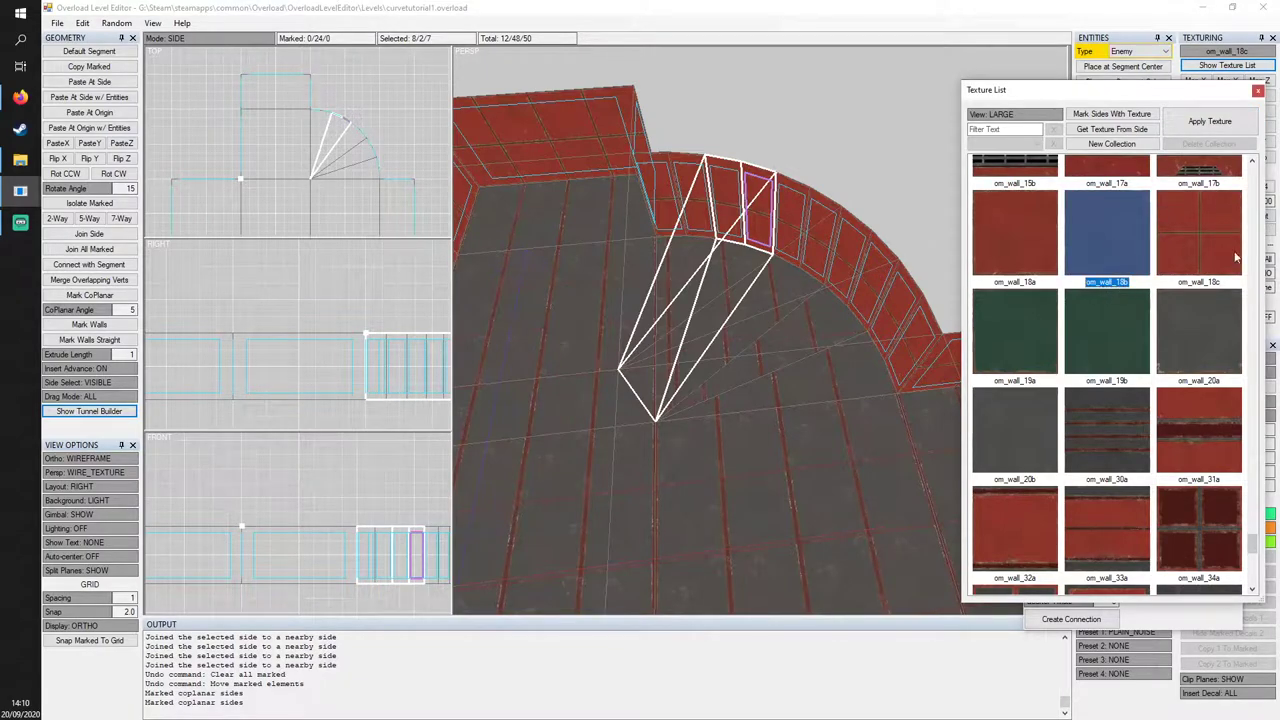
{"action": "left_click", "coordinate": [1212, 121]}
{"action": "middle_click_drag", "start_coordinate": [838, 253], "coordinate": [824, 214]}
{"action": "key", "text": "ctrl+z"}
{"action": "key", "text": "ctrl+z"}
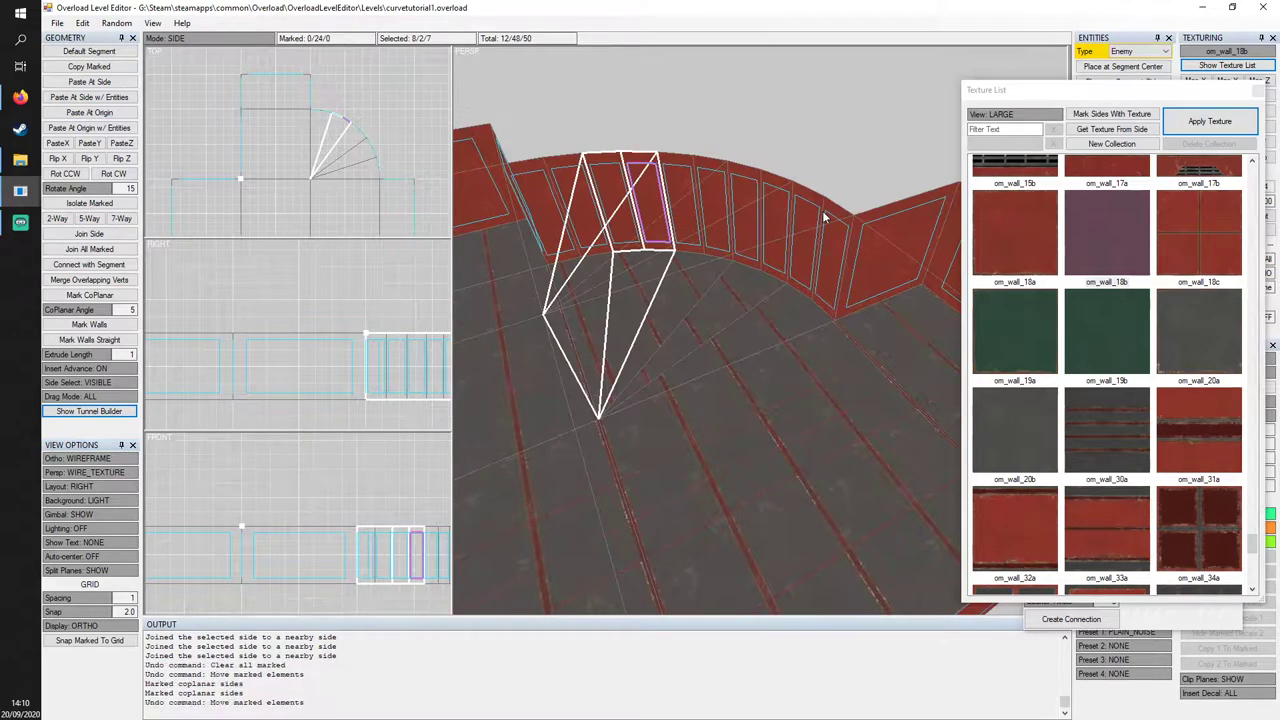
Mark only the curved wall's sides using a coplanar angle of 20 and texture them with om_wall_18b.
{"action": "key", "text": "a"}
{"action": "key", "text": "q"}
{"action": "left_click_drag", "start_coordinate": [131, 311], "coordinate": [370, 313]}
{"action": "key", "text": "q"}
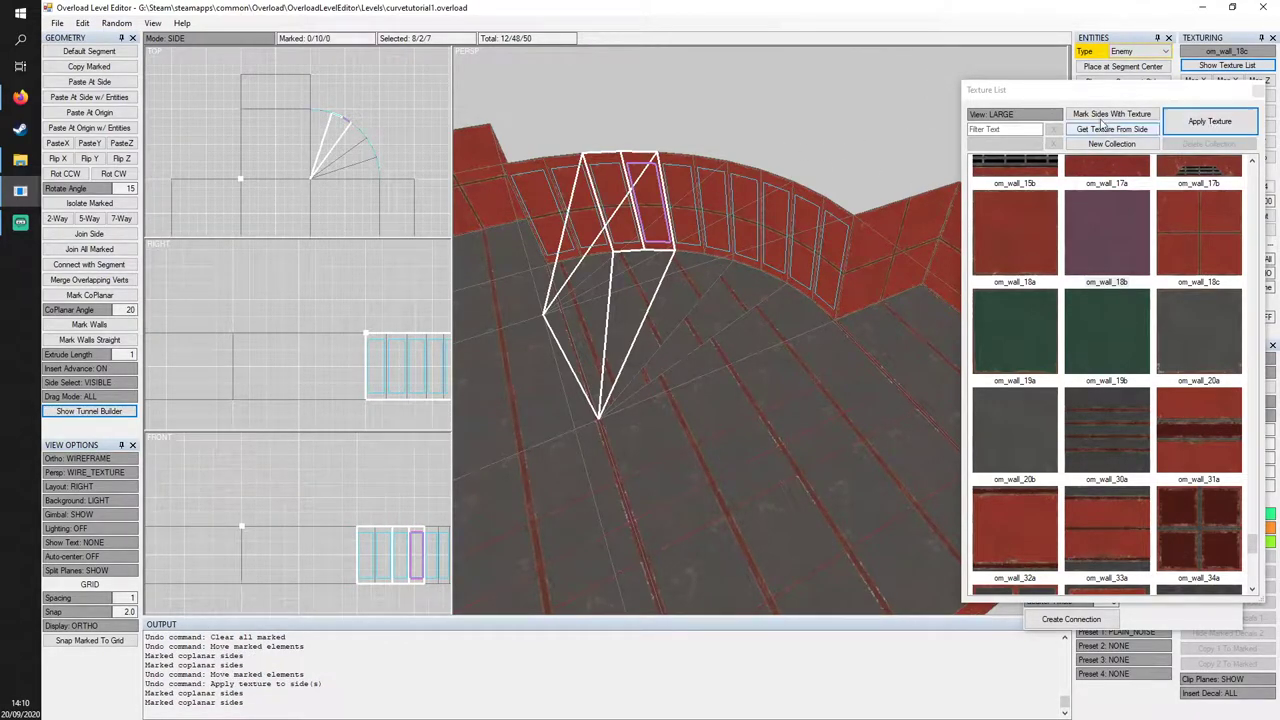
{"action": "left_click", "coordinate": [1218, 127]}
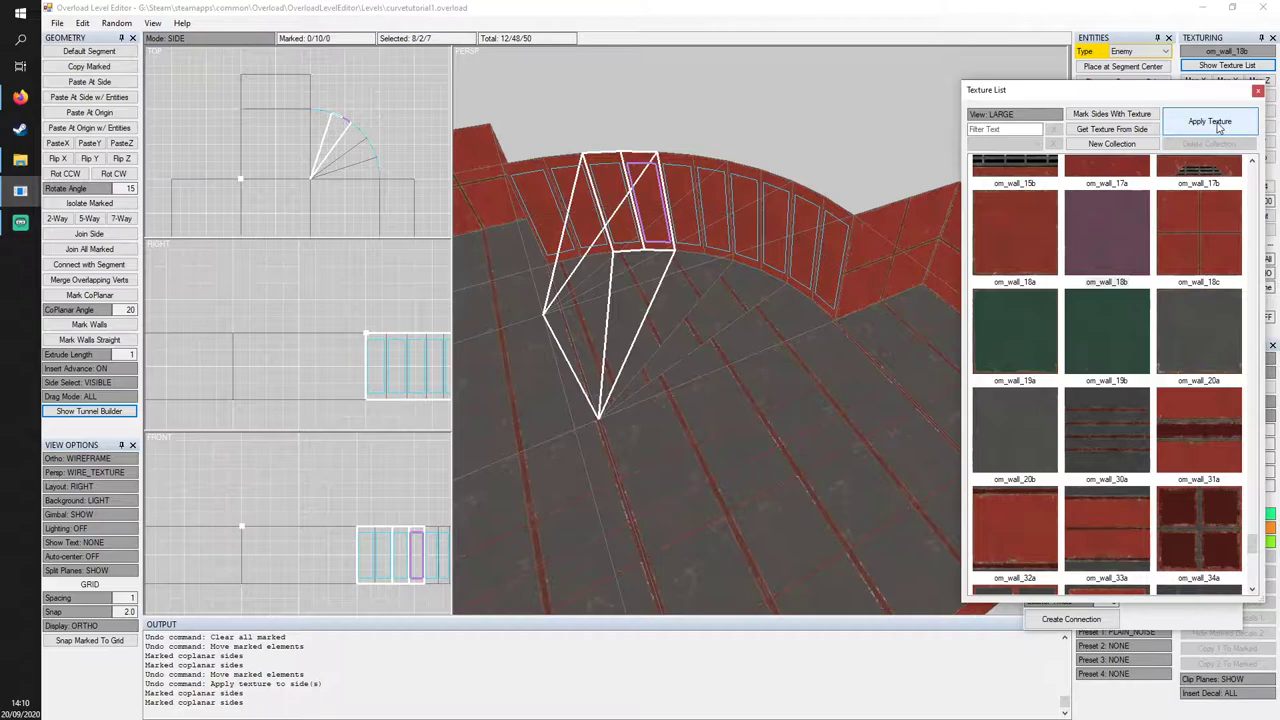
{"action": "key", "text": "a"}
Select the curved wall's sides one after another to examine how the texture runs across the segments.
{"action": "middle_click_drag", "start_coordinate": [648, 210], "coordinate": [783, 187]}
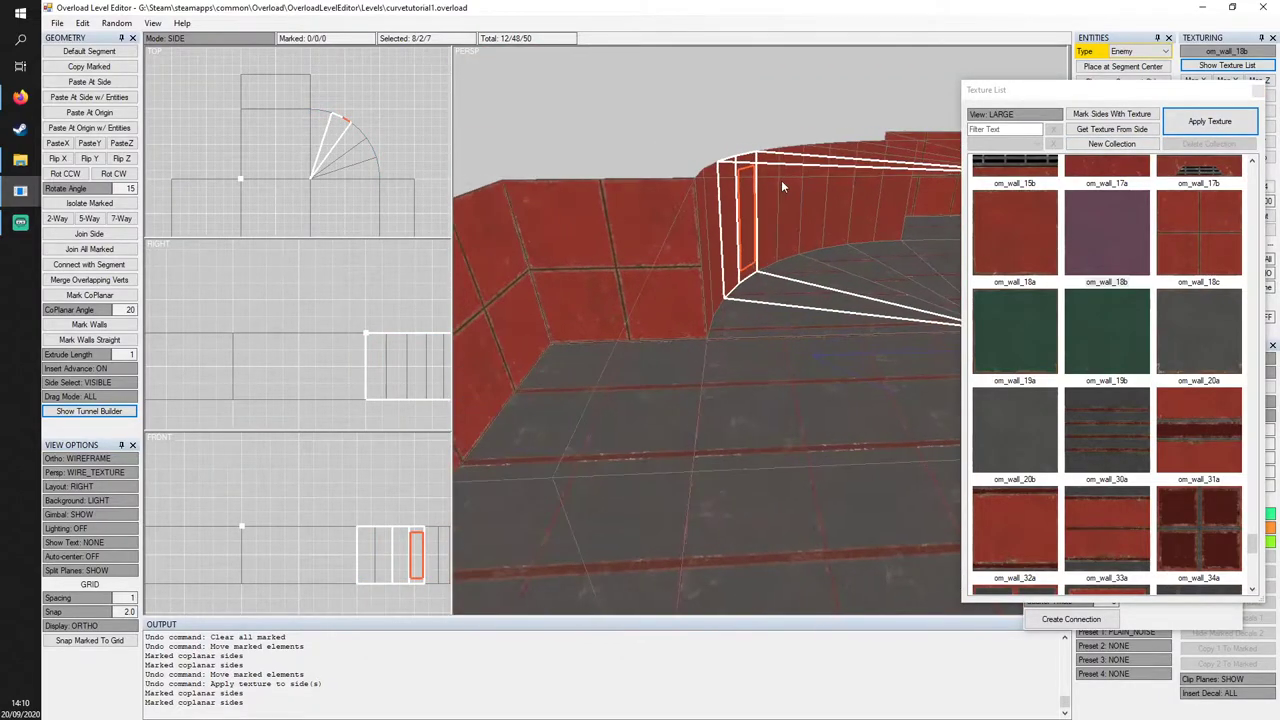
{"action": "middle_click_drag", "start_coordinate": [825, 238], "coordinate": [575, 300]}
{"action": "middle_click_drag", "start_coordinate": [630, 210], "coordinate": [799, 208]}
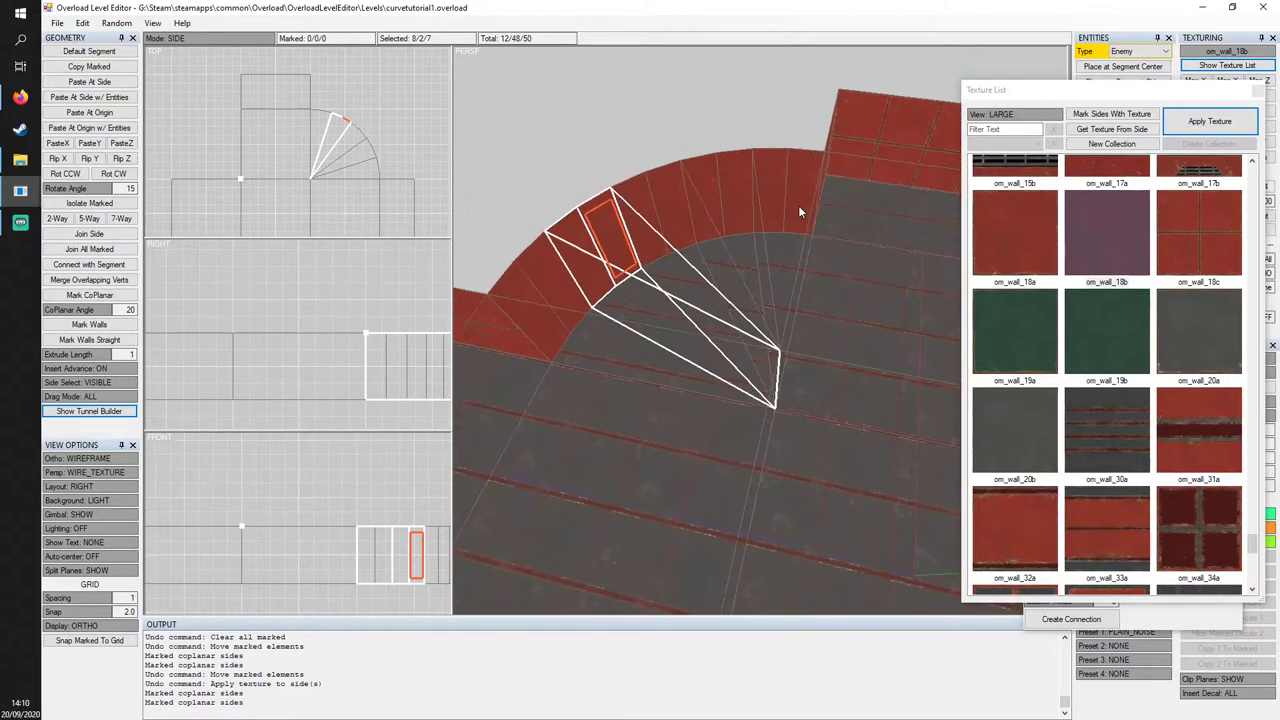
{"action": "left_click", "coordinate": [688, 214]}
{"action": "left_click", "coordinate": [606, 239]}
{"action": "left_click", "coordinate": [549, 319]}
{"action": "left_click", "coordinate": [561, 287]}
{"action": "left_click", "coordinate": [592, 263]}
{"action": "left_click", "coordinate": [620, 246]}
{"action": "left_click", "coordinate": [650, 240]}
{"action": "left_click", "coordinate": [682, 228]}
{"action": "left_click", "coordinate": [714, 221]}
{"action": "left_click", "coordinate": [748, 215]}
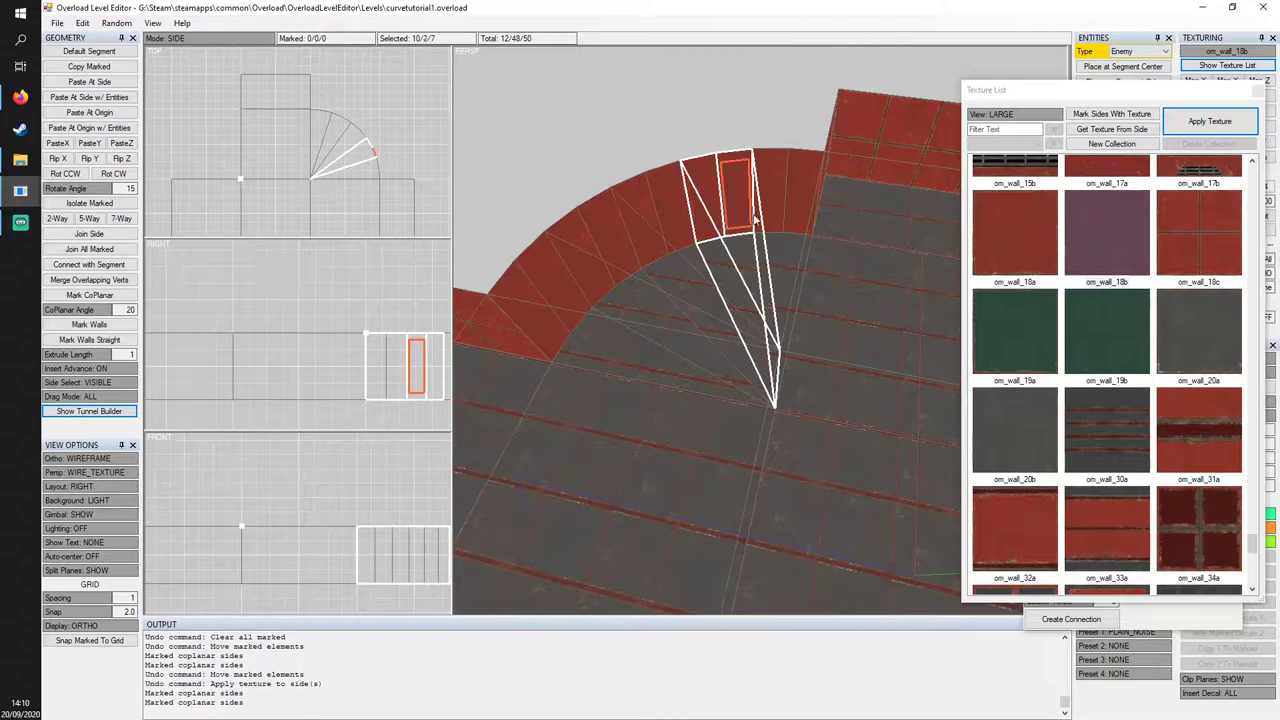
{"action": "left_click", "coordinate": [784, 212]}
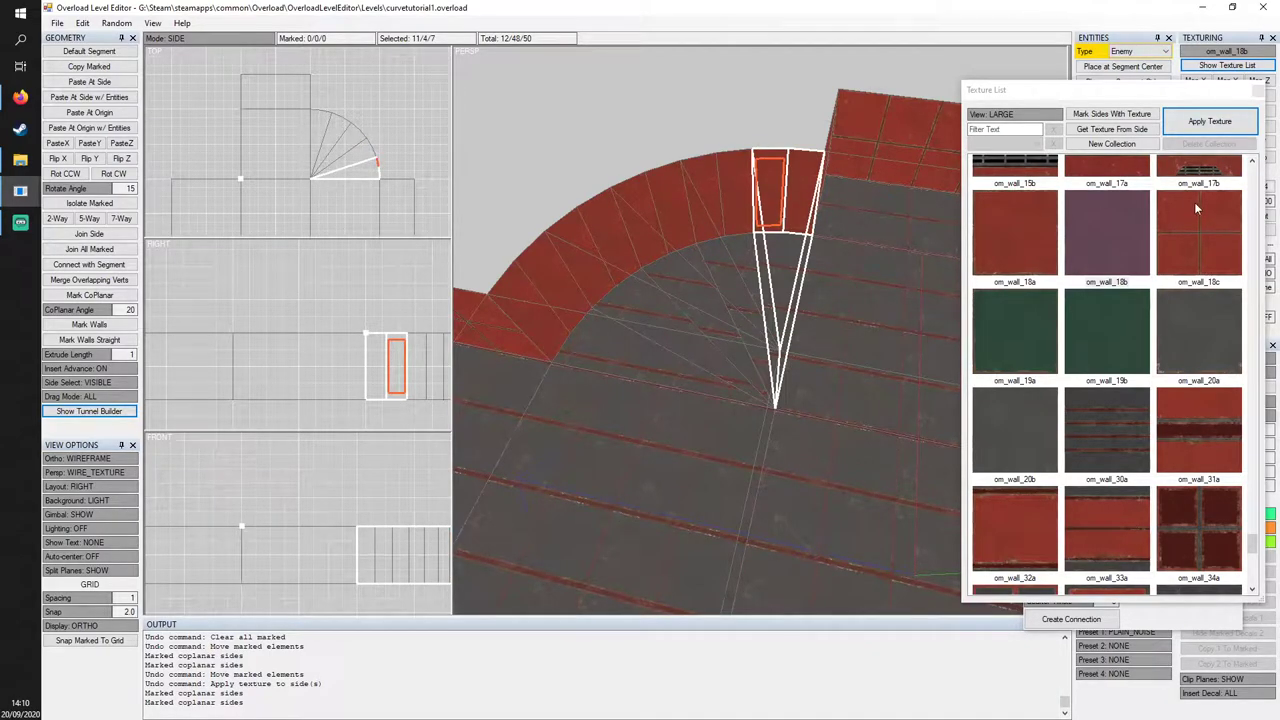
Apply the om_wall_18c texture to the curved wall's sides and clear the marks.
{"action": "left_click", "coordinate": [1210, 237]}
{"action": "left_click", "coordinate": [1212, 122]}
{"action": "key", "text": "q"}
{"action": "left_click", "coordinate": [1234, 121]}
{"action": "key", "text": "a"}
Mark the curved wall's sides from its first end side and align their textures to that selected side.
{"action": "mouse_move", "coordinate": [623, 186]}
{"action": "middle_mouse_down"}
{"action": "mouse_move", "coordinate": [667, 182]}
{"action": "mouse_move", "coordinate": [623, 186]}
{"action": "middle_mouse_up"}
{"action": "left_click", "coordinate": [615, 248]}
{"action": "key", "text": "q"}
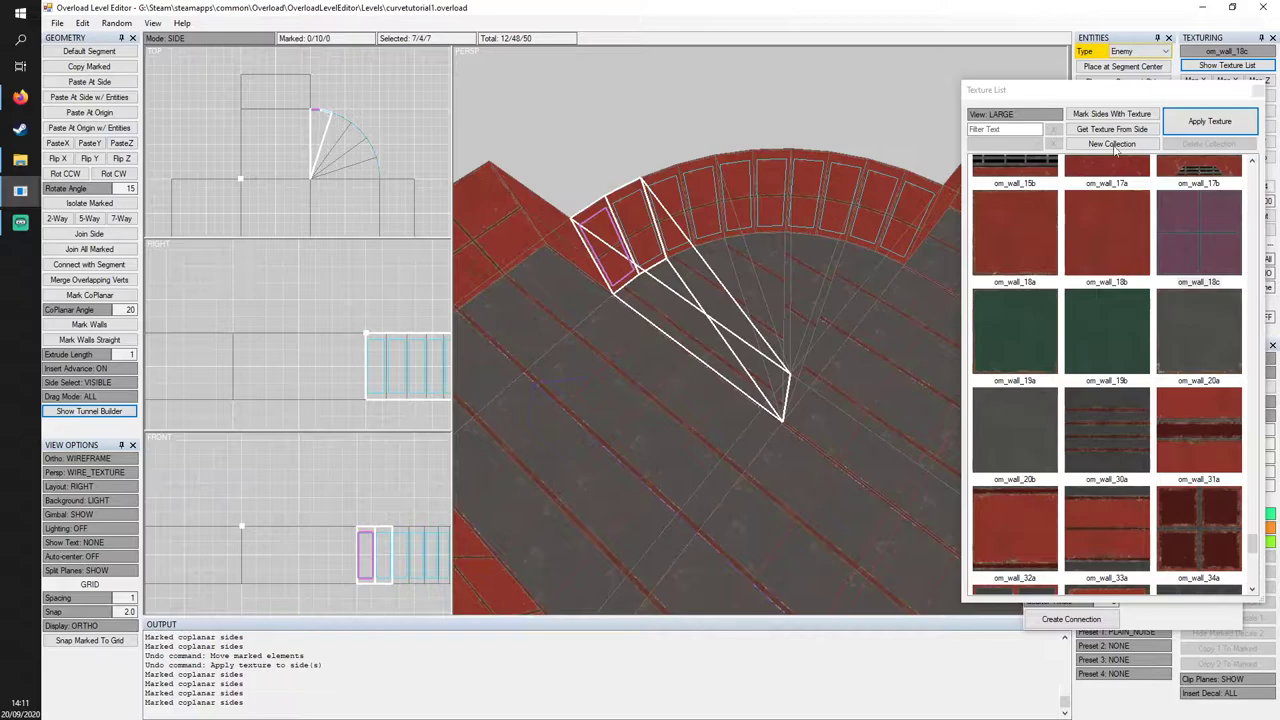
{"action": "left_click_drag", "start_coordinate": [1166, 90], "coordinate": [1053, 124]}
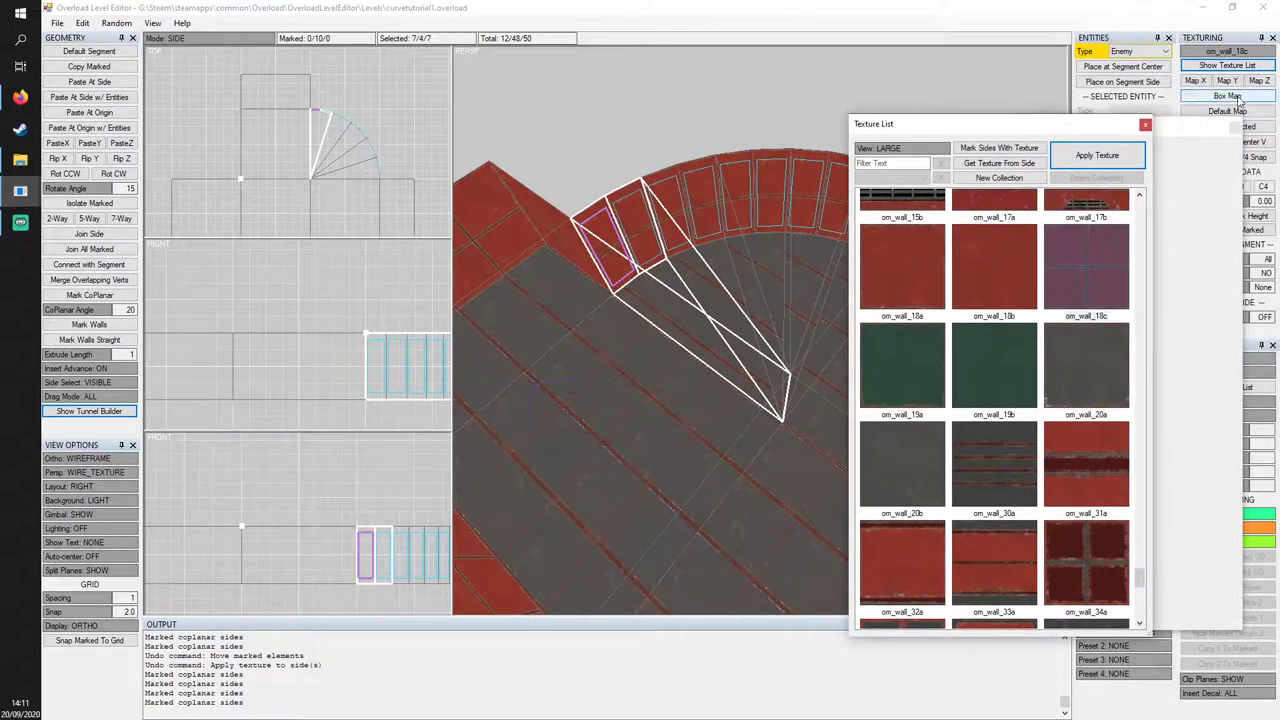
{"action": "left_click_drag", "start_coordinate": [1182, 126], "coordinate": [1137, 165]}
{"action": "left_click", "coordinate": [1232, 127]}
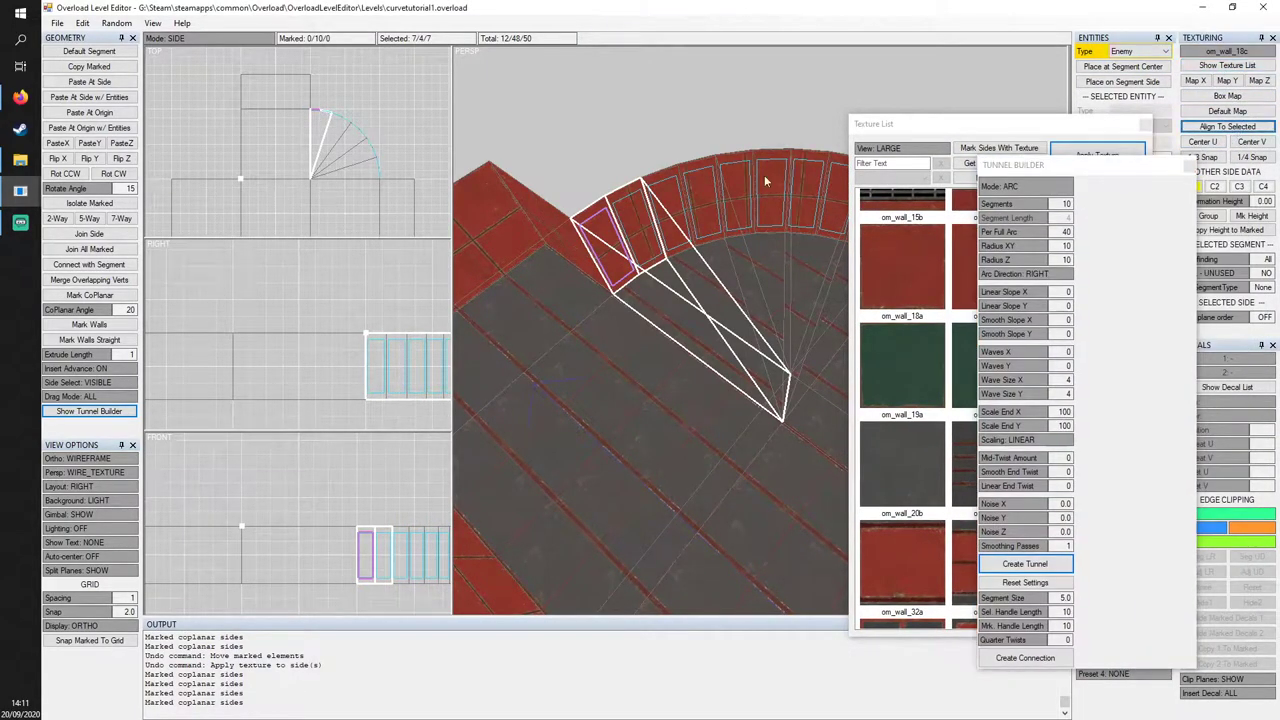
Close the Tunnel Builder and Texture List windows and select the curved wall's far end side.
{"action": "left_click", "coordinate": [685, 392]}
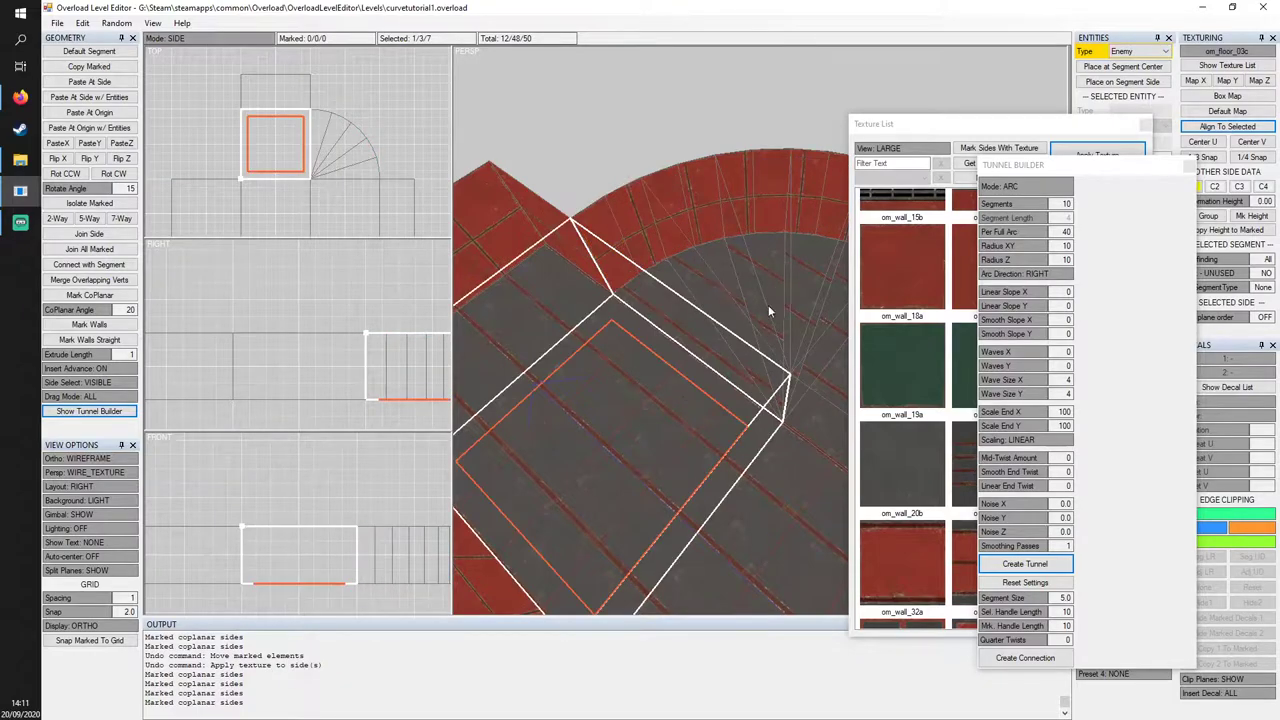
{"action": "left_click", "coordinate": [1188, 167]}
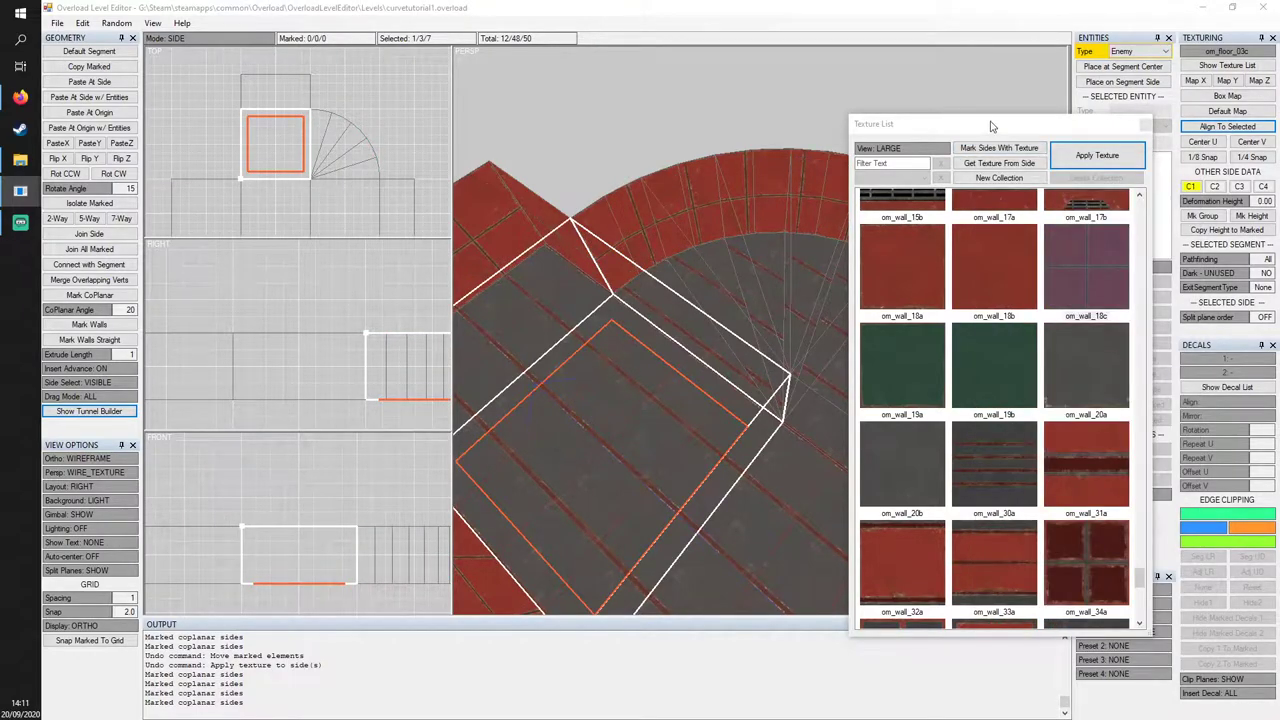
{"action": "left_click", "coordinate": [1146, 125]}
{"action": "mouse_move", "coordinate": [786, 208]}
{"action": "middle_mouse_down"}
{"action": "mouse_move", "coordinate": [795, 243]}
{"action": "mouse_move", "coordinate": [785, 198]}
{"action": "middle_mouse_up"}
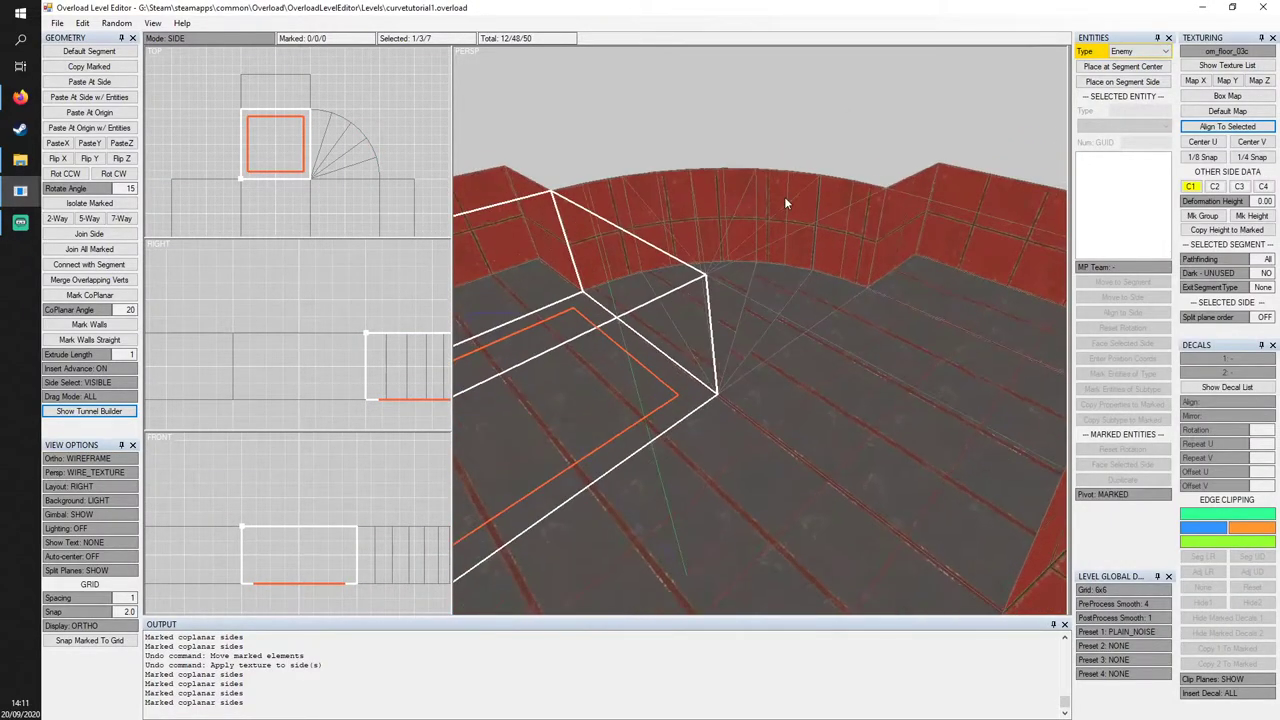
{"action": "scroll", "coordinate": [787, 226], "scroll_direction": "up", "scroll_amount": 3}
{"action": "left_click", "coordinate": [928, 197]}
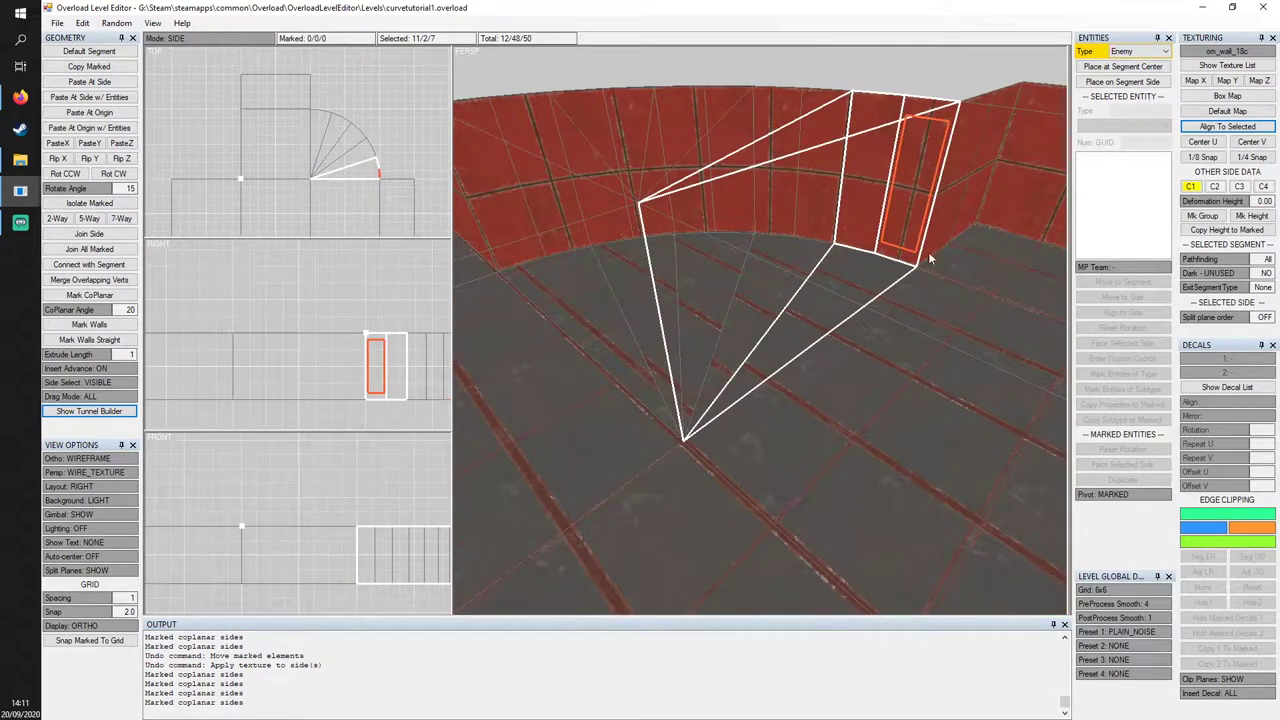
Mark the curved wall's sides again, retexture them with om_wall_18b and clear the marks.
{"action": "middle_click_drag", "start_coordinate": [739, 164], "coordinate": [758, 206]}
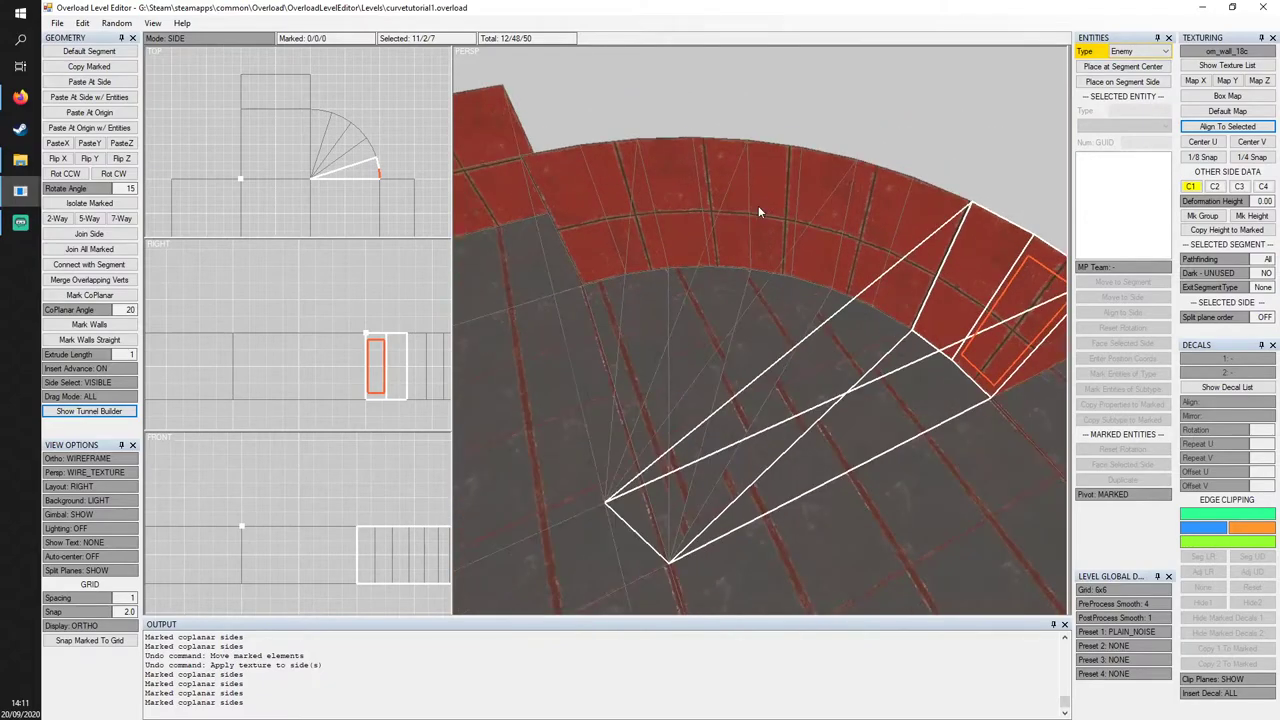
{"action": "left_click", "coordinate": [700, 202]}
{"action": "key", "text": "q"}
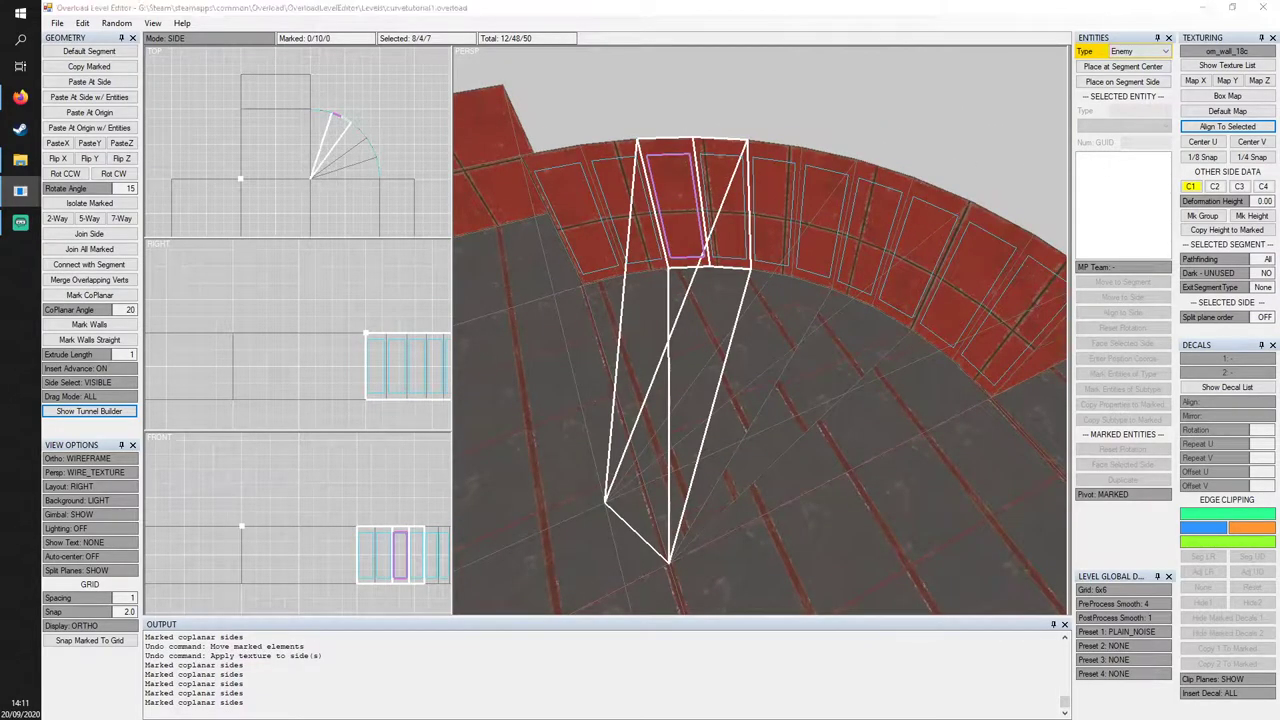
{"action": "key", "text": "a"}
Select the curved wall's end side beside the wide room's straight wall and search the geometry decals for "corner".
{"action": "middle_click_drag", "start_coordinate": [896, 264], "coordinate": [897, 224]}
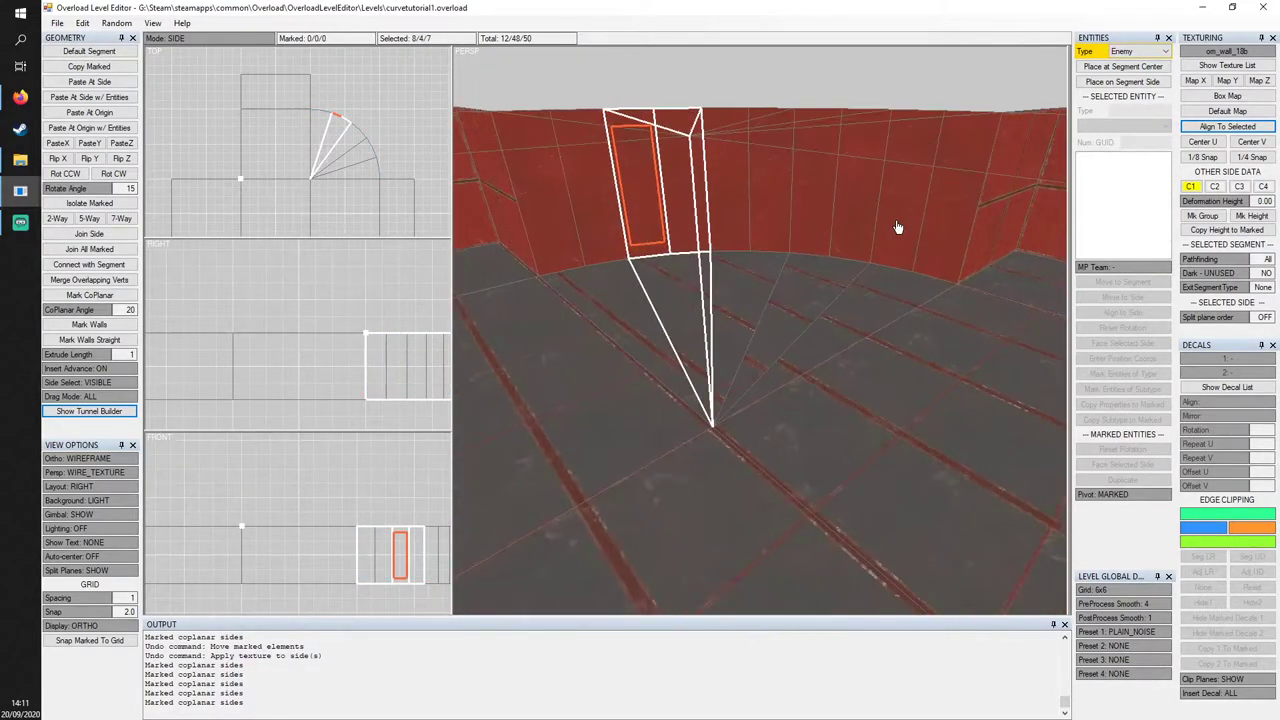
{"action": "left_click", "coordinate": [958, 222]}
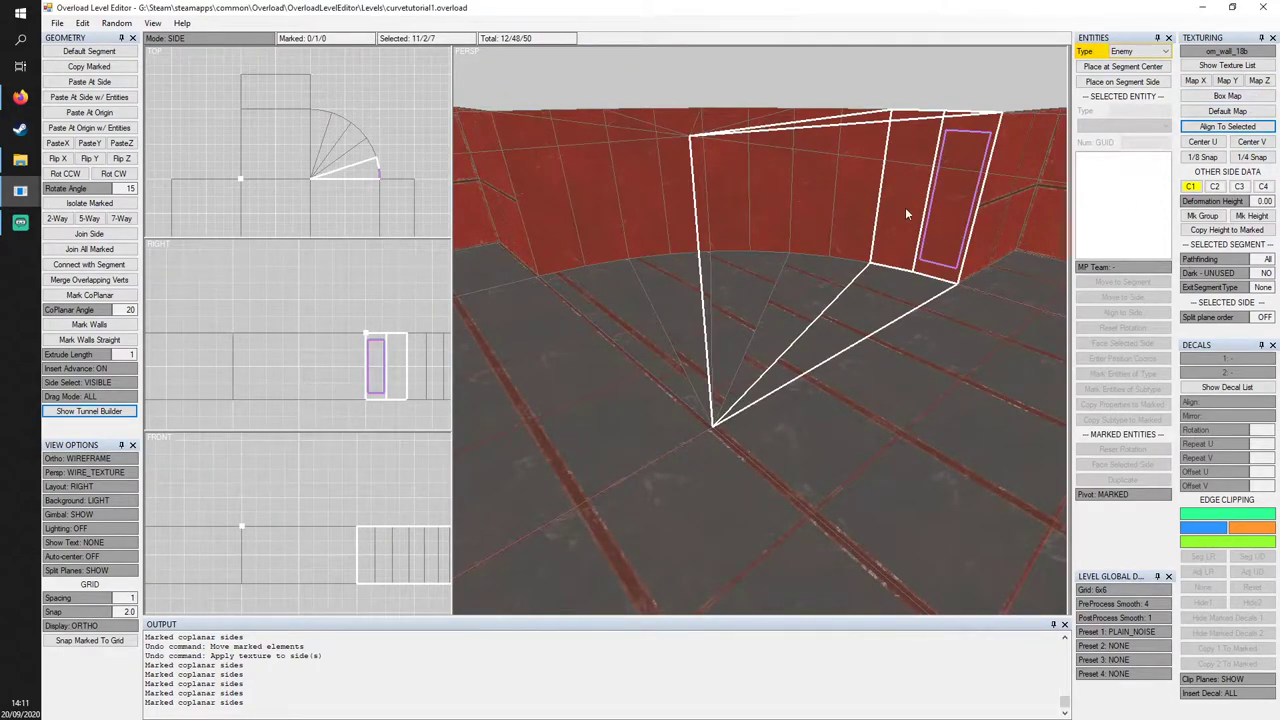
{"action": "right_click_drag", "start_coordinate": [913, 198], "coordinate": [885, 268]}
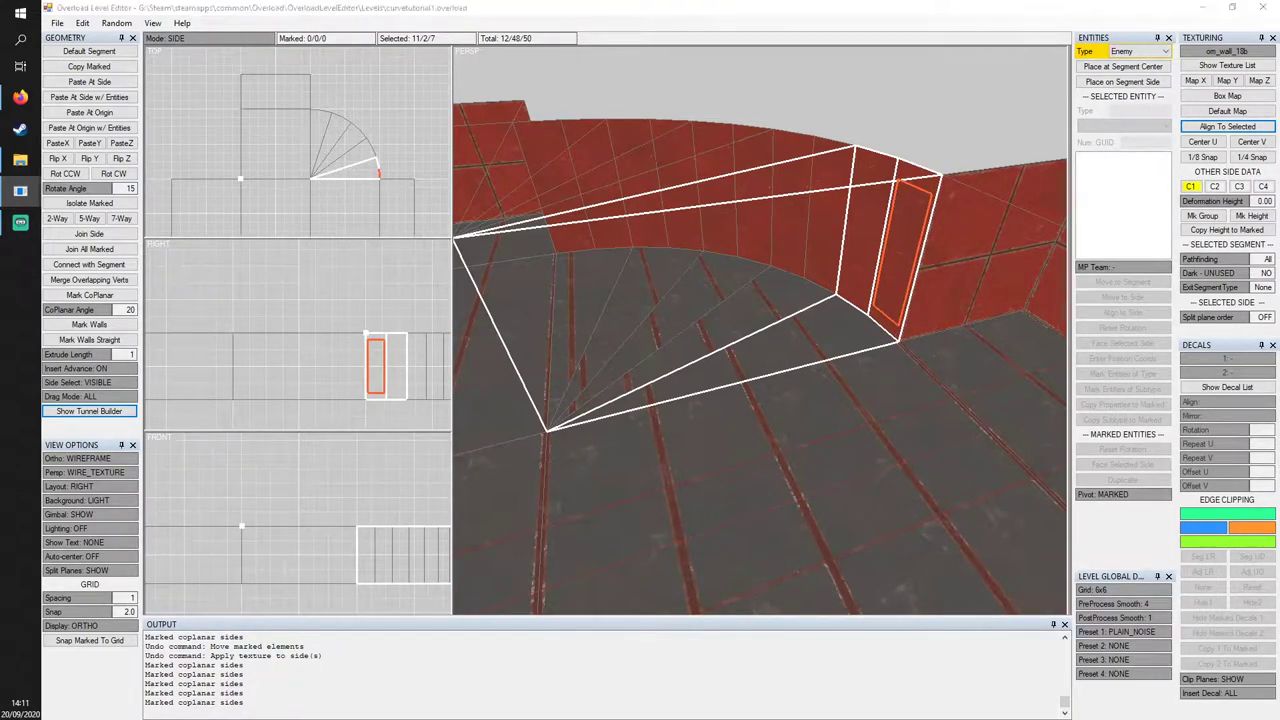
{"action": "left_click", "coordinate": [1227, 387]}
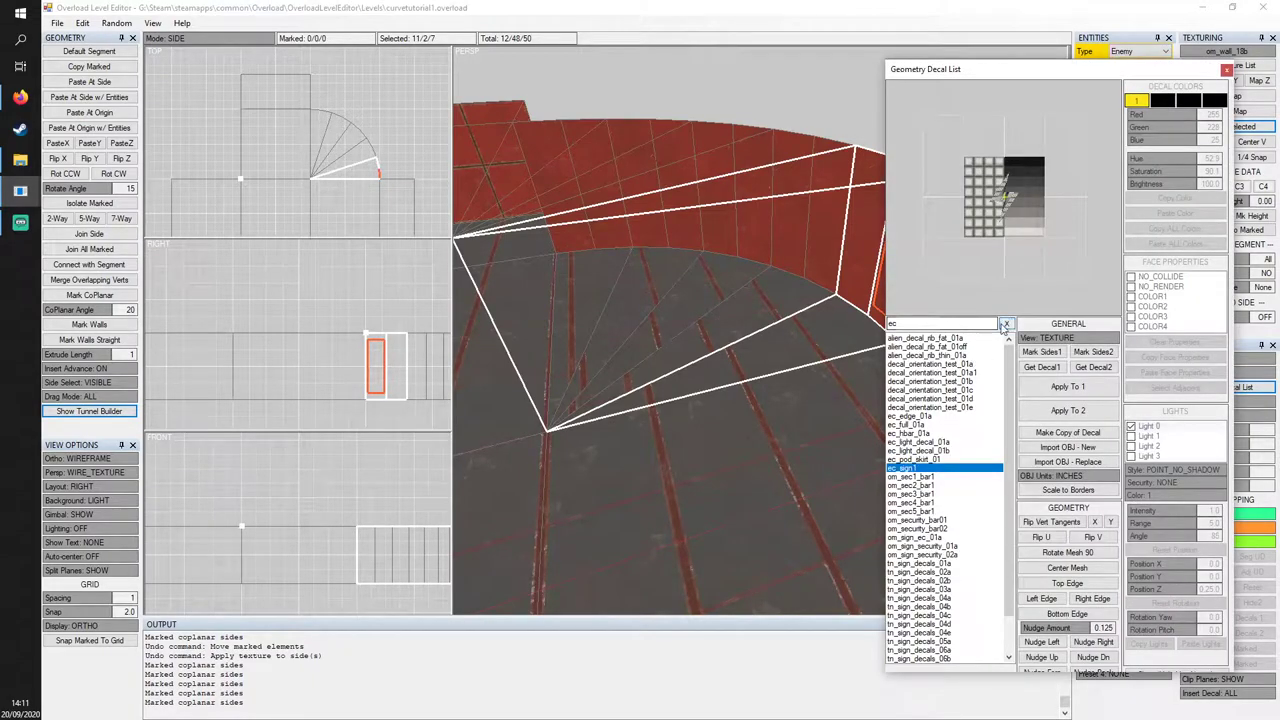
{"action": "left_click", "coordinate": [1005, 325]}
{"action": "type", "text": "corbn"}
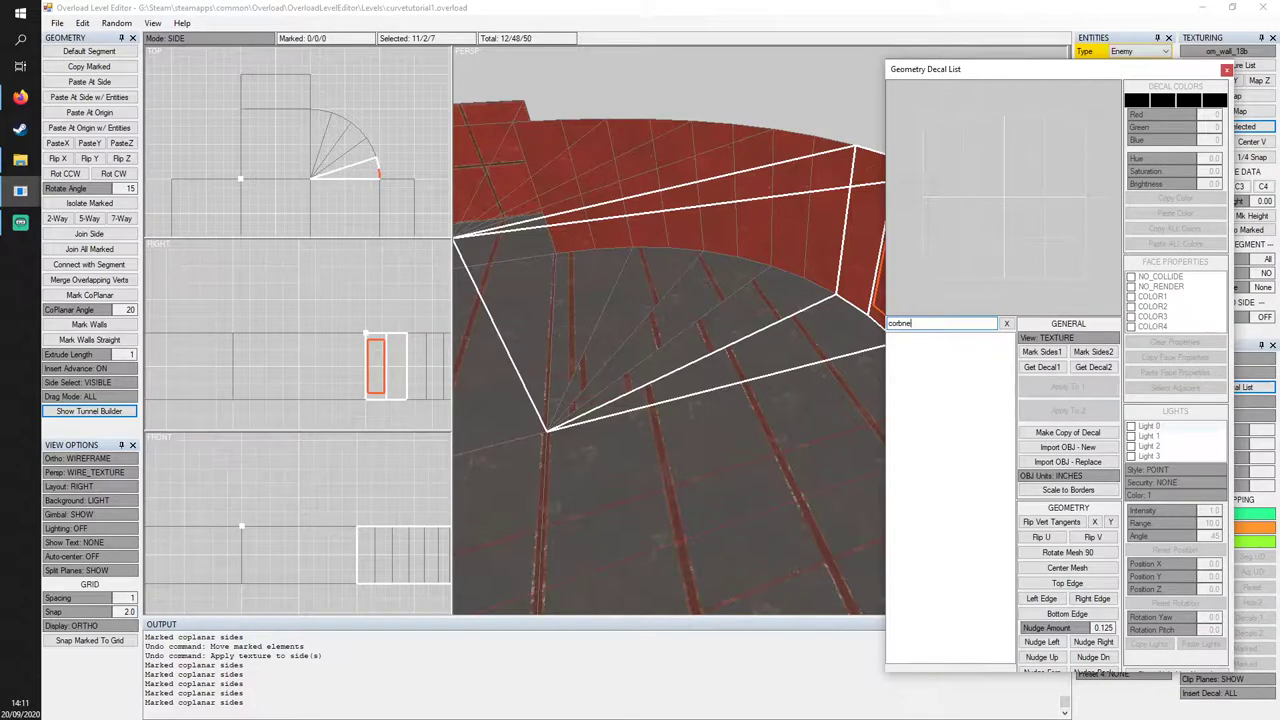
{"action": "key", "text": "BackSpace"}
{"action": "type", "text": "ner"}
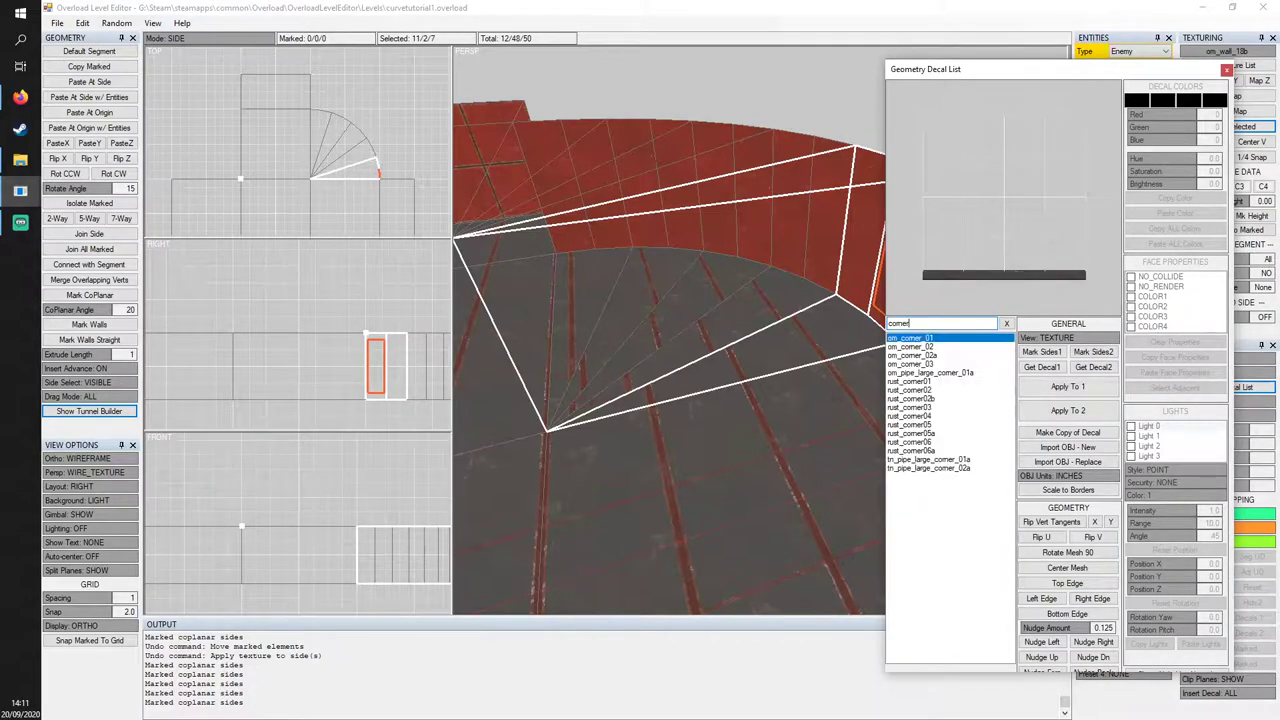
Apply om_corner_03 to the selected side as its first decal and set its alignment to EDGE_RIGHT.
{"action": "left_click", "coordinate": [928, 346]}
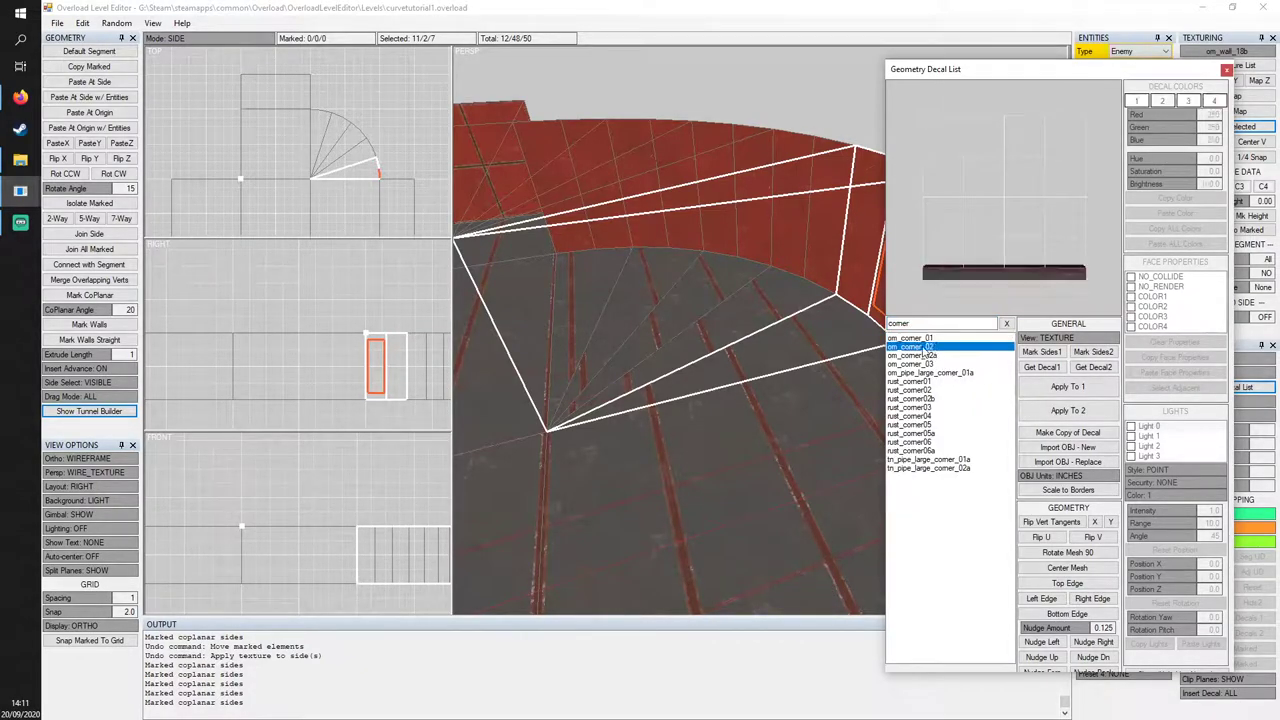
{"action": "left_click", "coordinate": [931, 357]}
{"action": "left_click", "coordinate": [932, 365]}
{"action": "left_click", "coordinate": [932, 373]}
{"action": "left_click", "coordinate": [932, 365]}
{"action": "left_click", "coordinate": [1063, 390]}
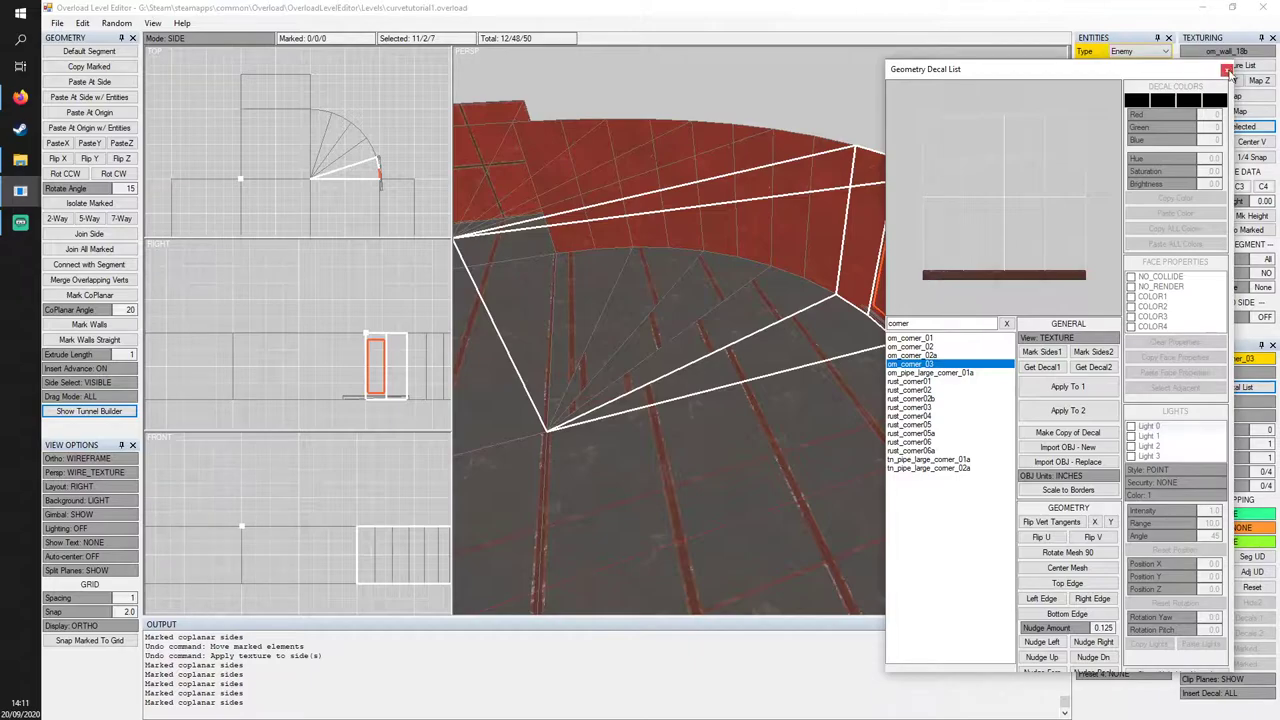
{"action": "left_click", "coordinate": [1226, 70]}
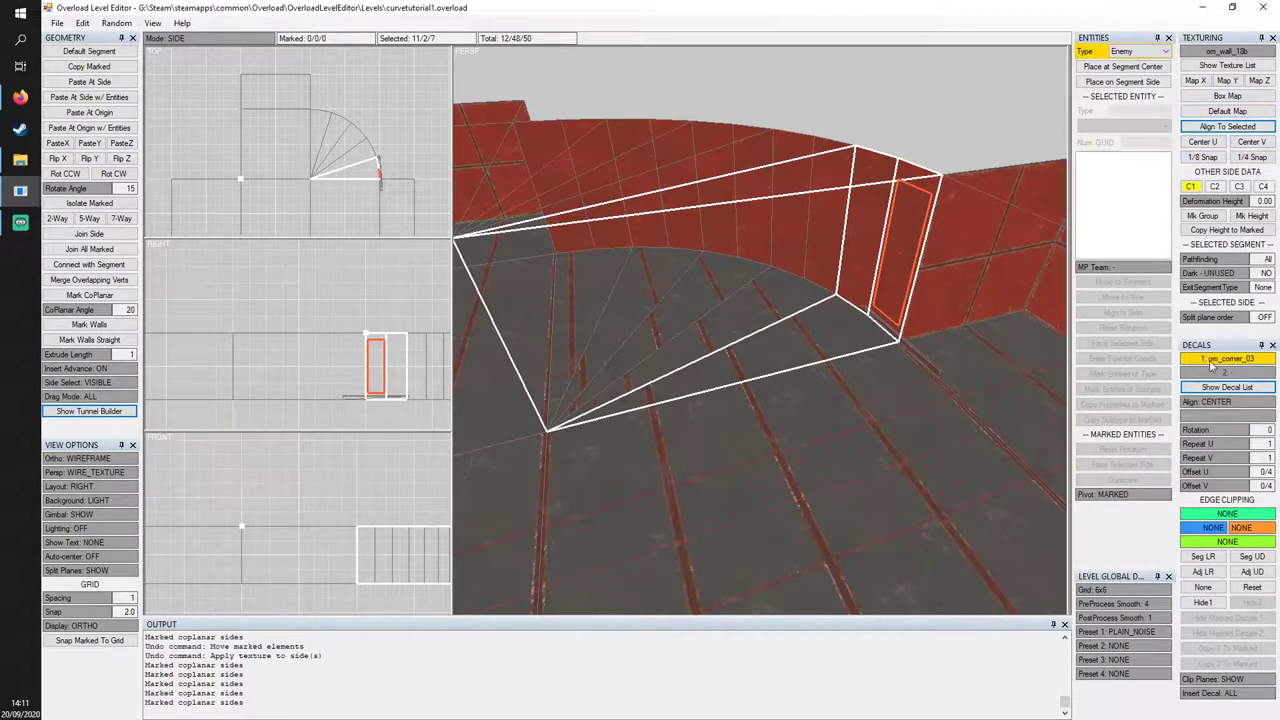
{"action": "left_click", "coordinate": [1219, 403]}
Mark the side at the curve's opposite end and copy the first decal from the decorated end side to it.
{"action": "middle_click_drag", "start_coordinate": [958, 305], "coordinate": [923, 359]}
{"action": "right_click_drag", "start_coordinate": [923, 360], "coordinate": [751, 294]}
{"action": "left_click", "coordinate": [790, 143]}
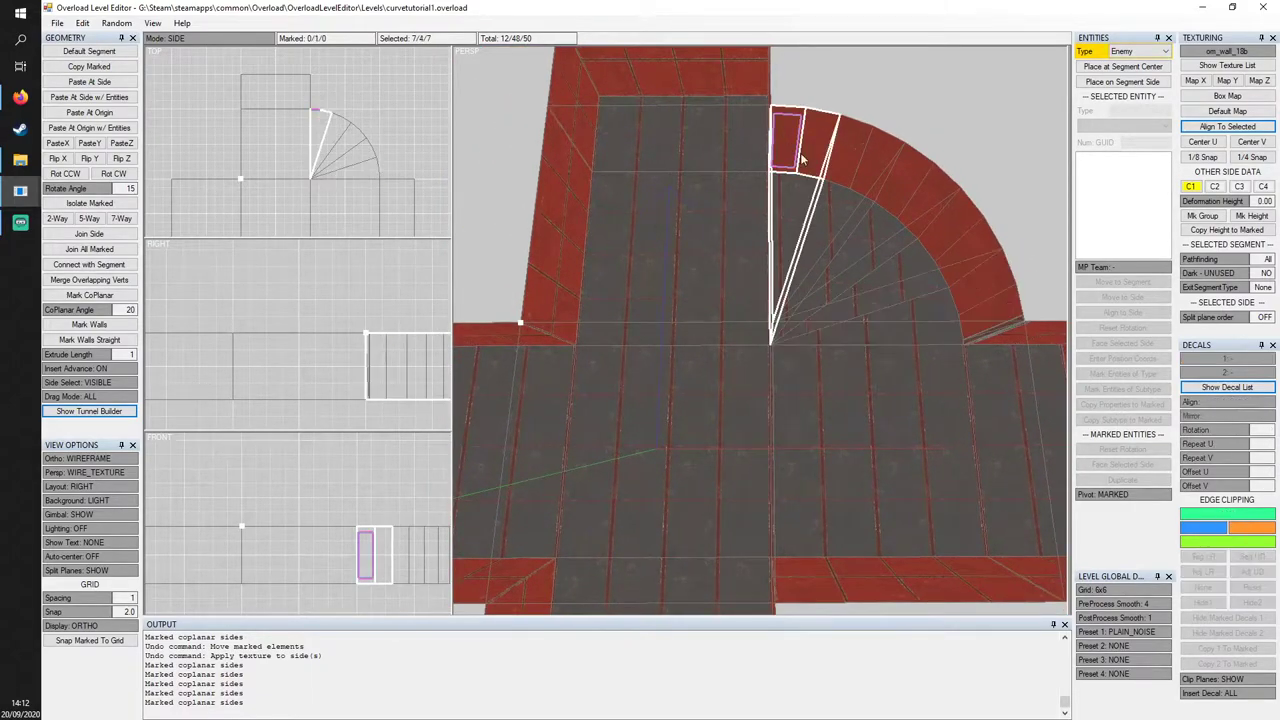
{"action": "left_click", "coordinate": [985, 321]}
{"action": "left_click", "coordinate": [1219, 649]}
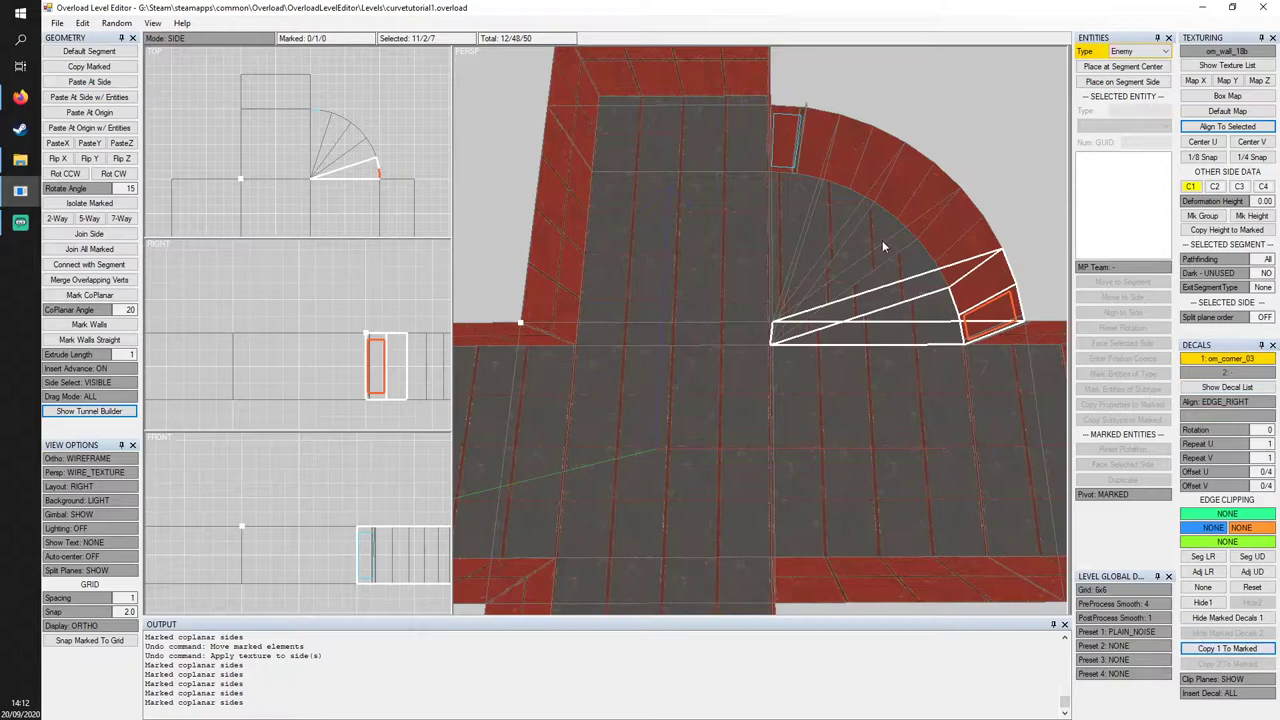
Set the copied corner decal's alignment to EDGE_LEFT and unmark its side.
{"action": "left_click", "coordinate": [790, 141]}
{"action": "left_click", "coordinate": [1233, 406]}
{"action": "left_click", "coordinate": [1233, 406]}
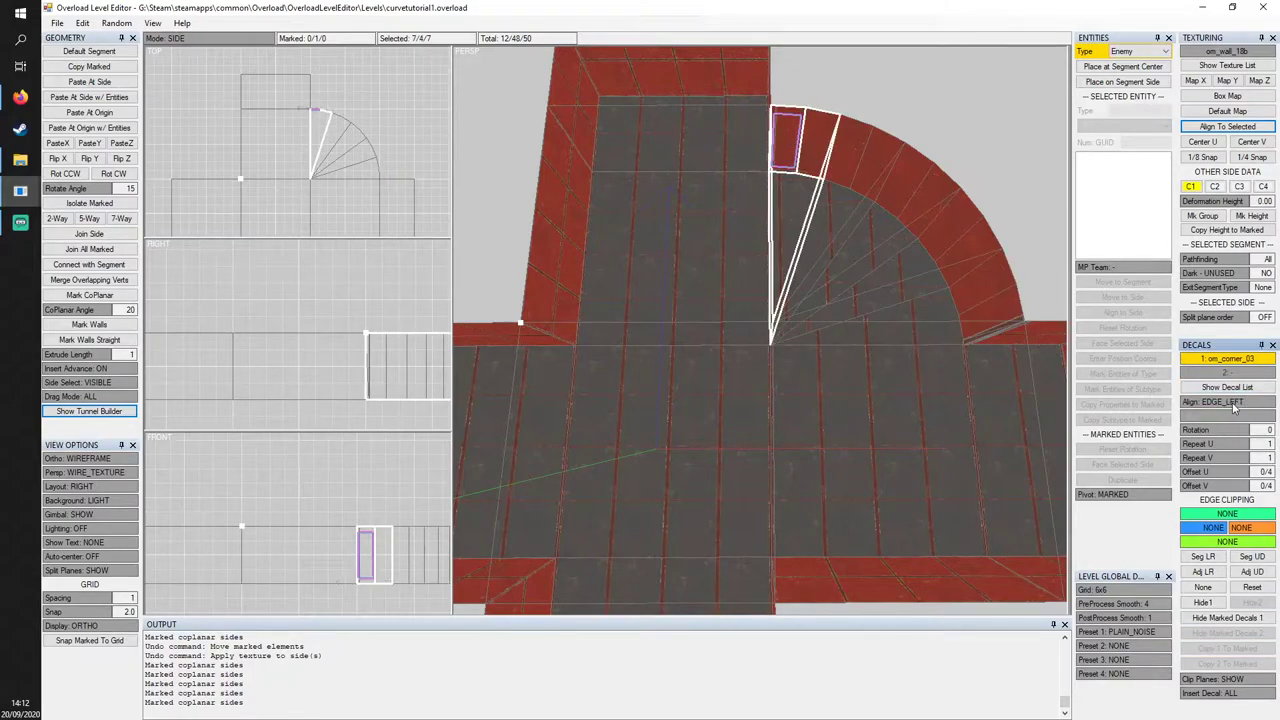
{"action": "key", "text": "space"}
{"action": "middle_click_drag", "start_coordinate": [748, 228], "coordinate": [743, 257]}
{"action": "scroll", "coordinate": [743, 257], "scroll_direction": "down", "scroll_amount": 5}
{"action": "right_click_drag", "start_coordinate": [743, 257], "coordinate": [812, 335]}
{"action": "middle_click_drag", "start_coordinate": [812, 335], "coordinate": [863, 394]}
{"action": "right_click_drag", "start_coordinate": [863, 394], "coordinate": [886, 411]}
{"action": "middle_click_drag", "start_coordinate": [886, 411], "coordinate": [866, 358]}
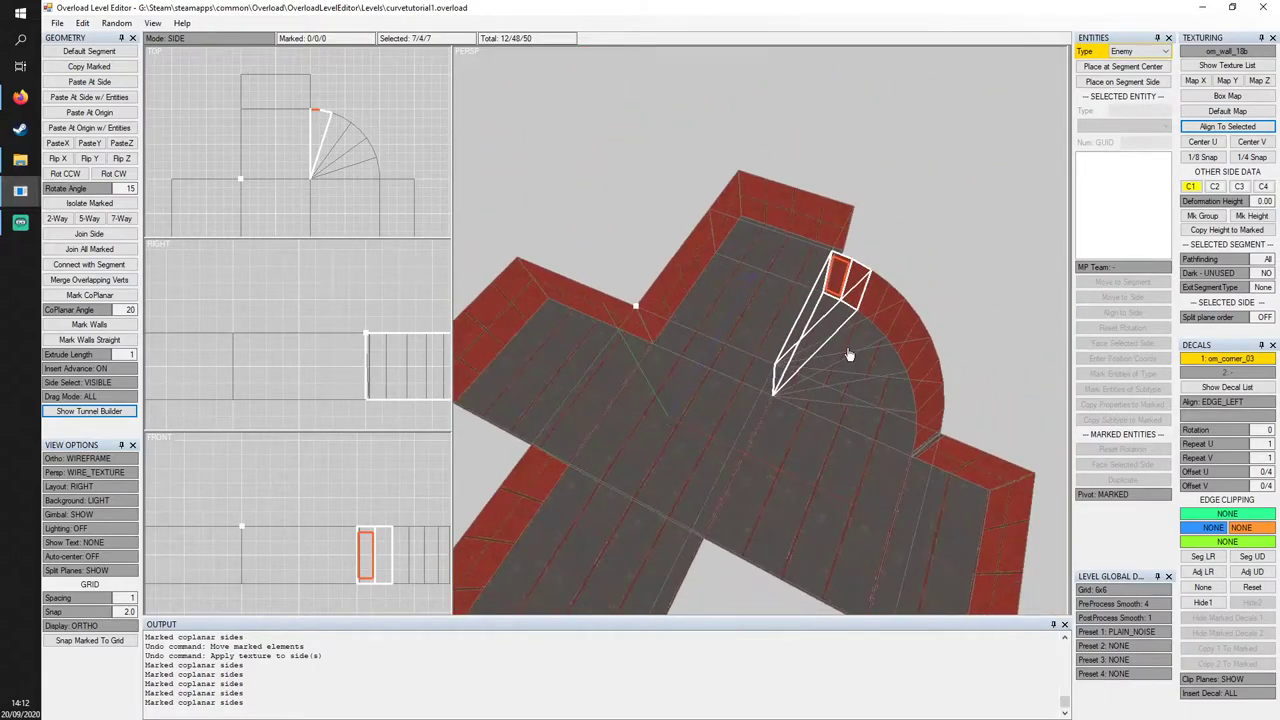